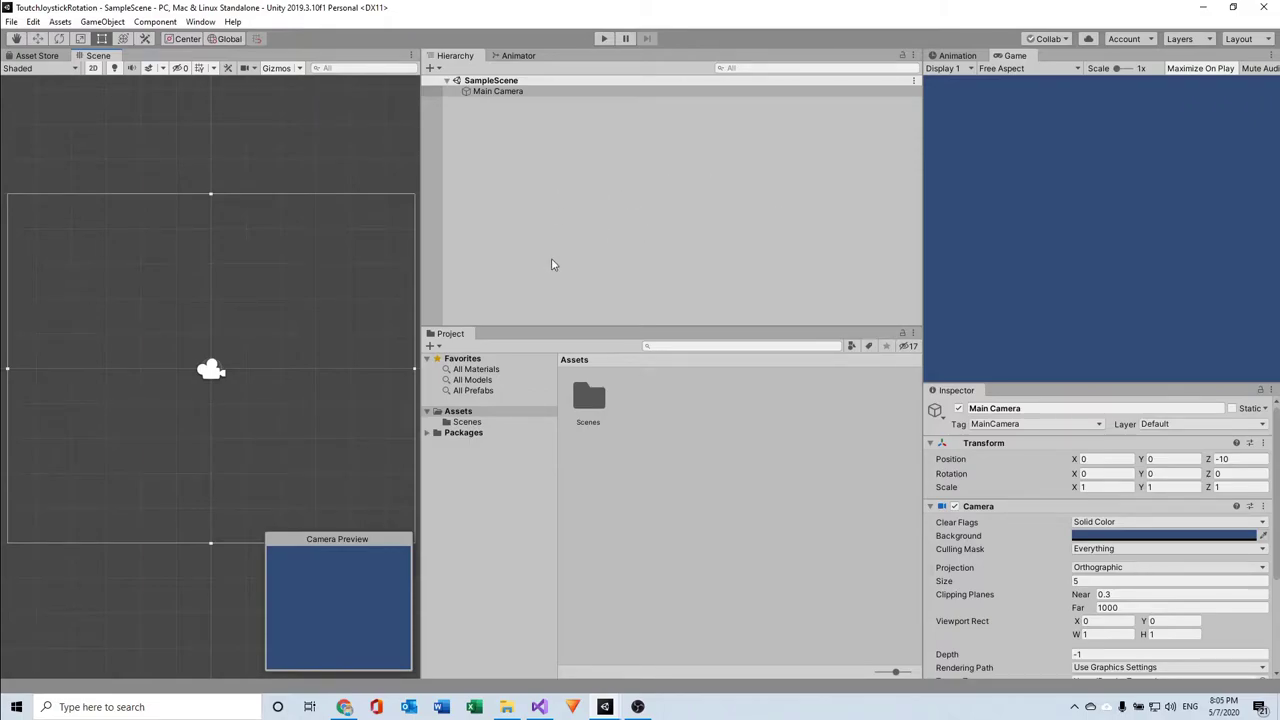
Step: Switch the build target to Android in Build Settings, then close the window
{"action": "left_click", "coordinate": [580, 266]}
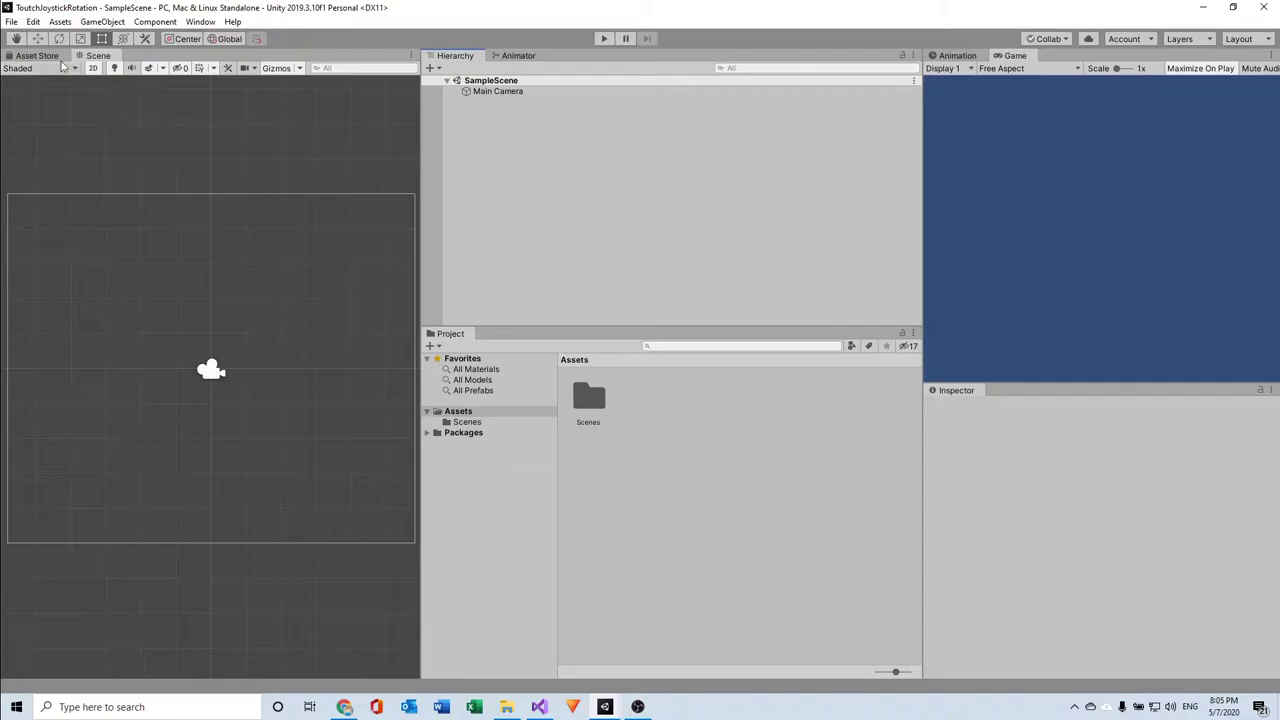
{"action": "left_click", "coordinate": [11, 21]}
{"action": "left_click", "coordinate": [68, 154]}
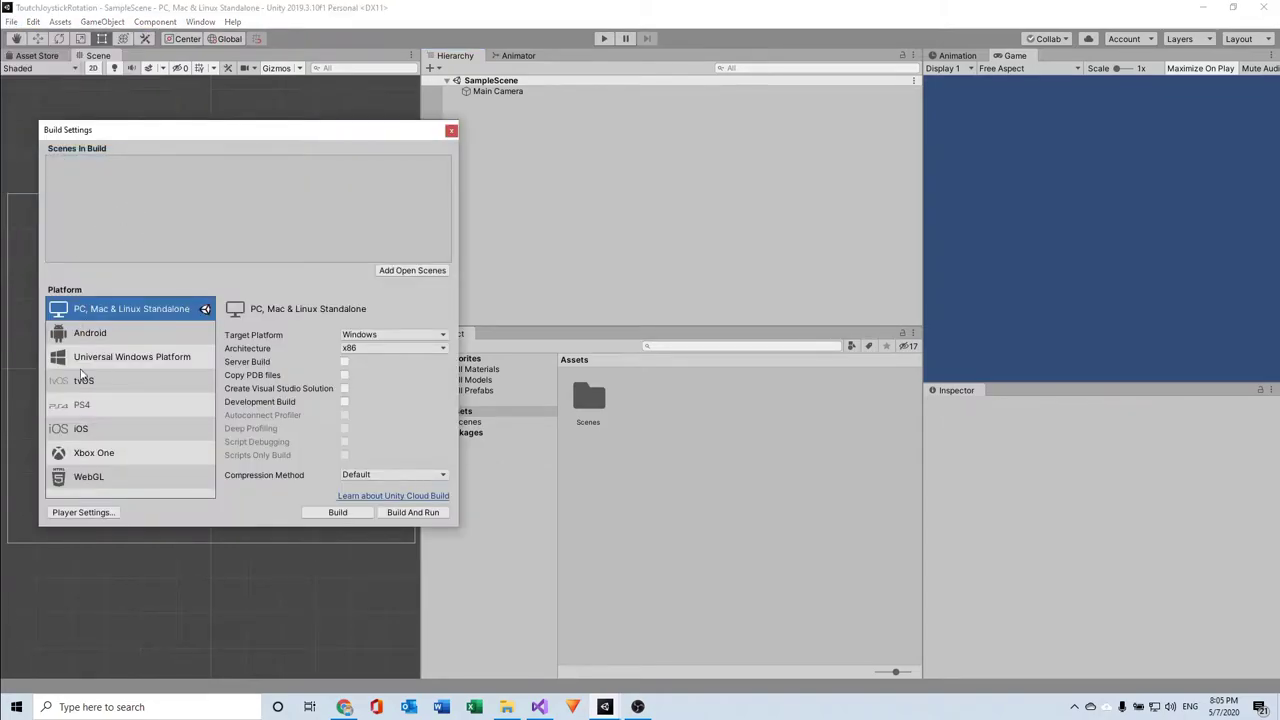
{"action": "left_click", "coordinate": [97, 338]}
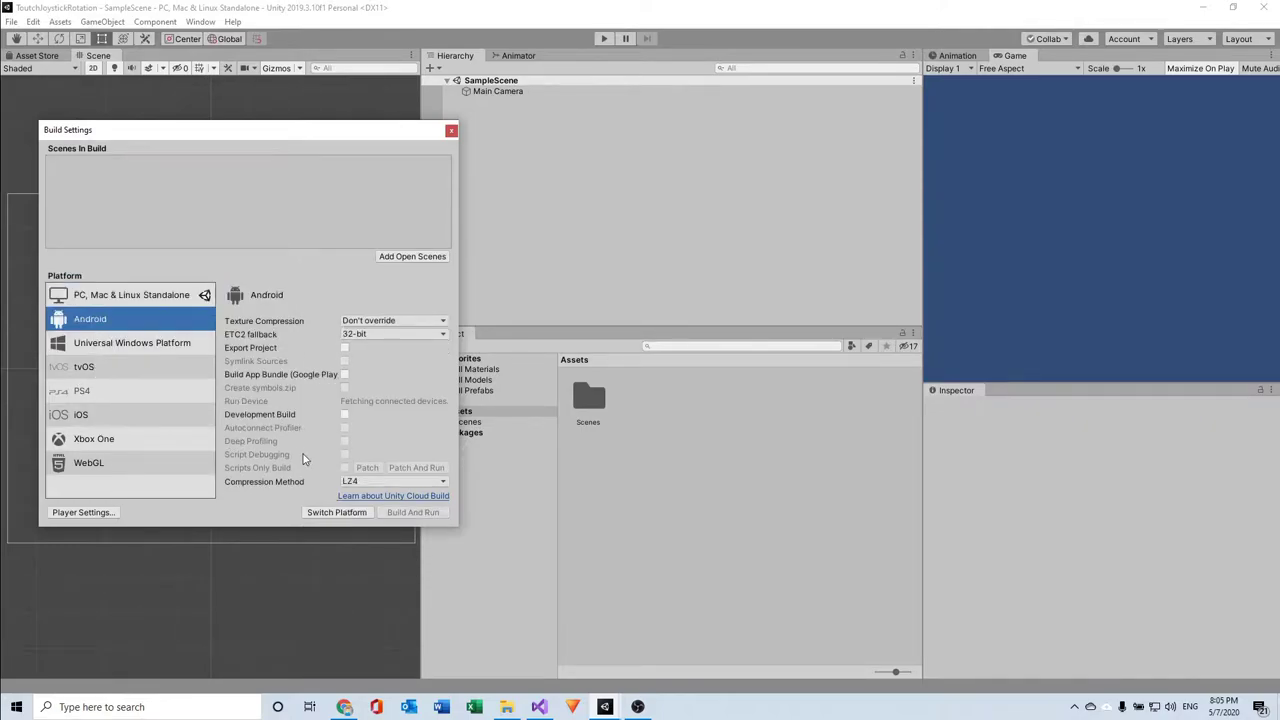
{"action": "left_click", "coordinate": [338, 512]}
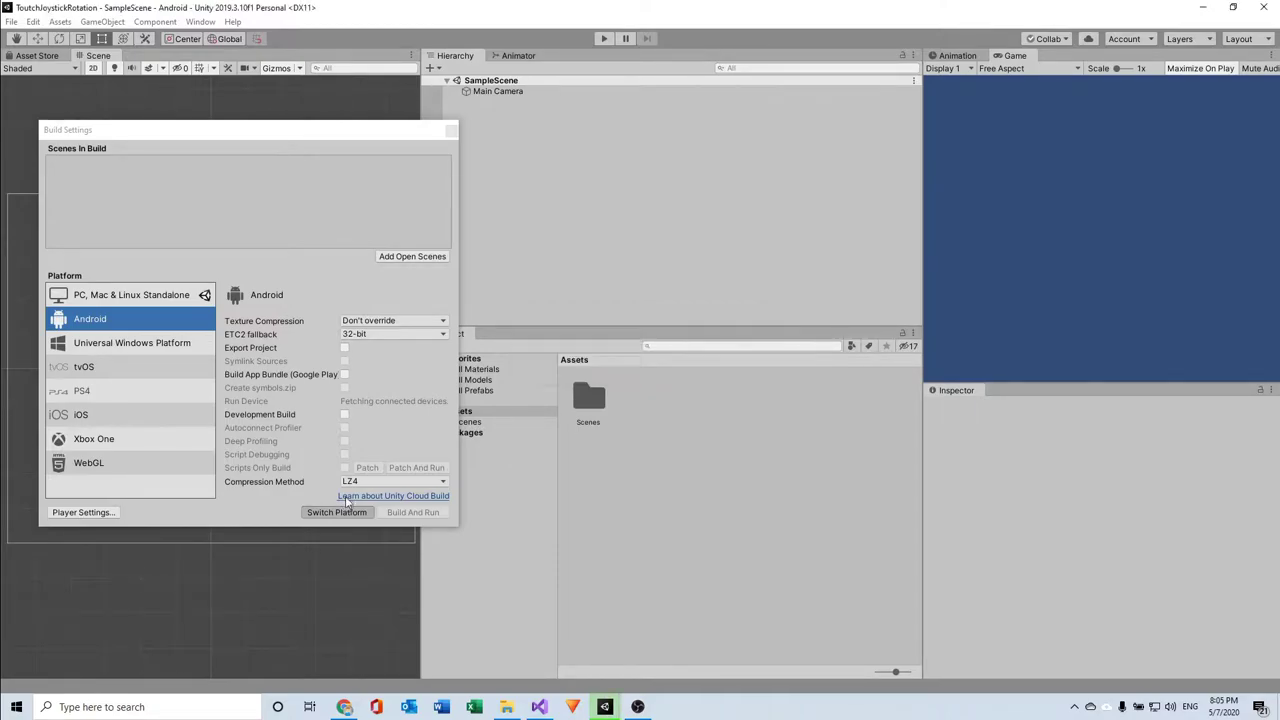
{"action": "left_click", "coordinate": [450, 132]}
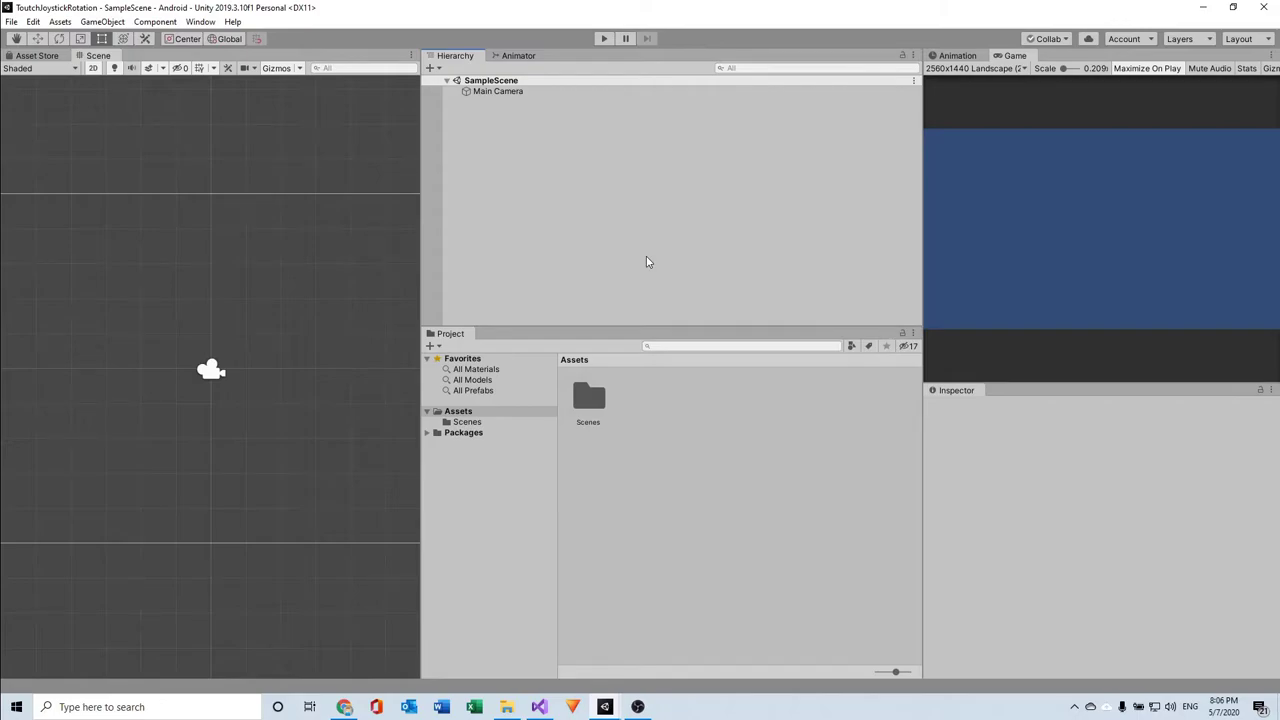
Step: Set the Main Camera's background colour to black
{"action": "left_click", "coordinate": [497, 91]}
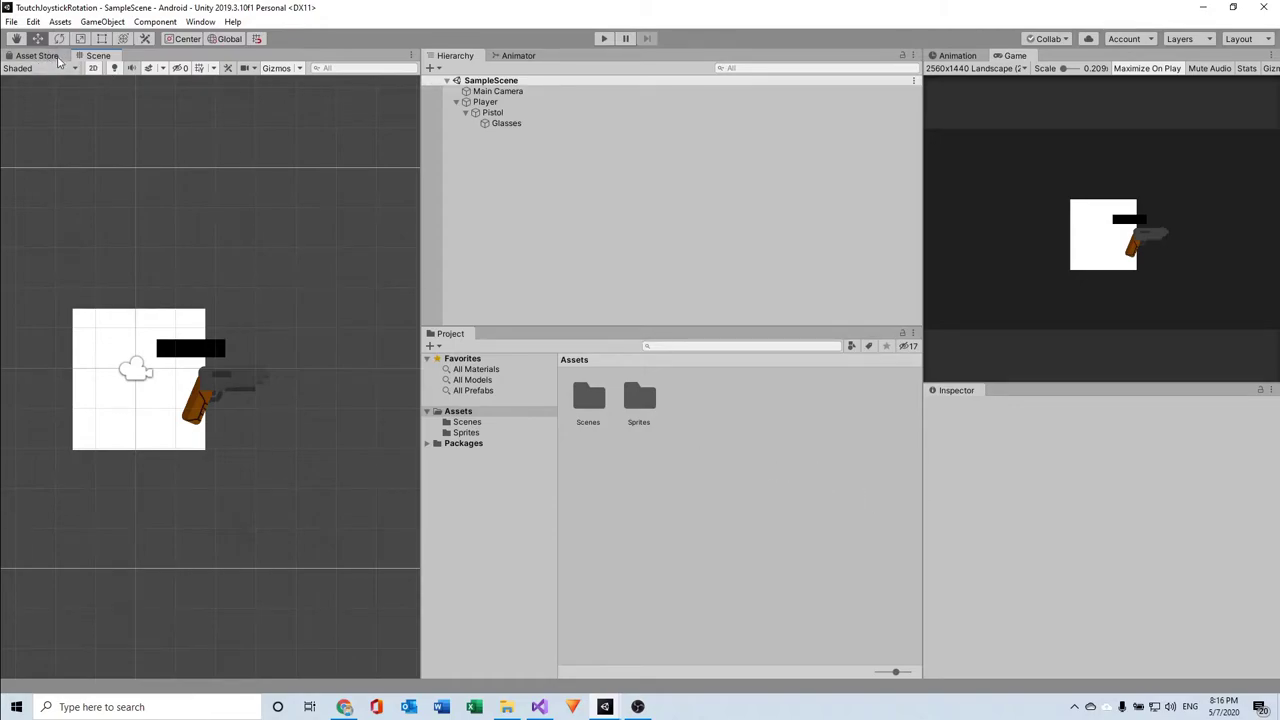
{"action": "left_click", "coordinate": [200, 22]}
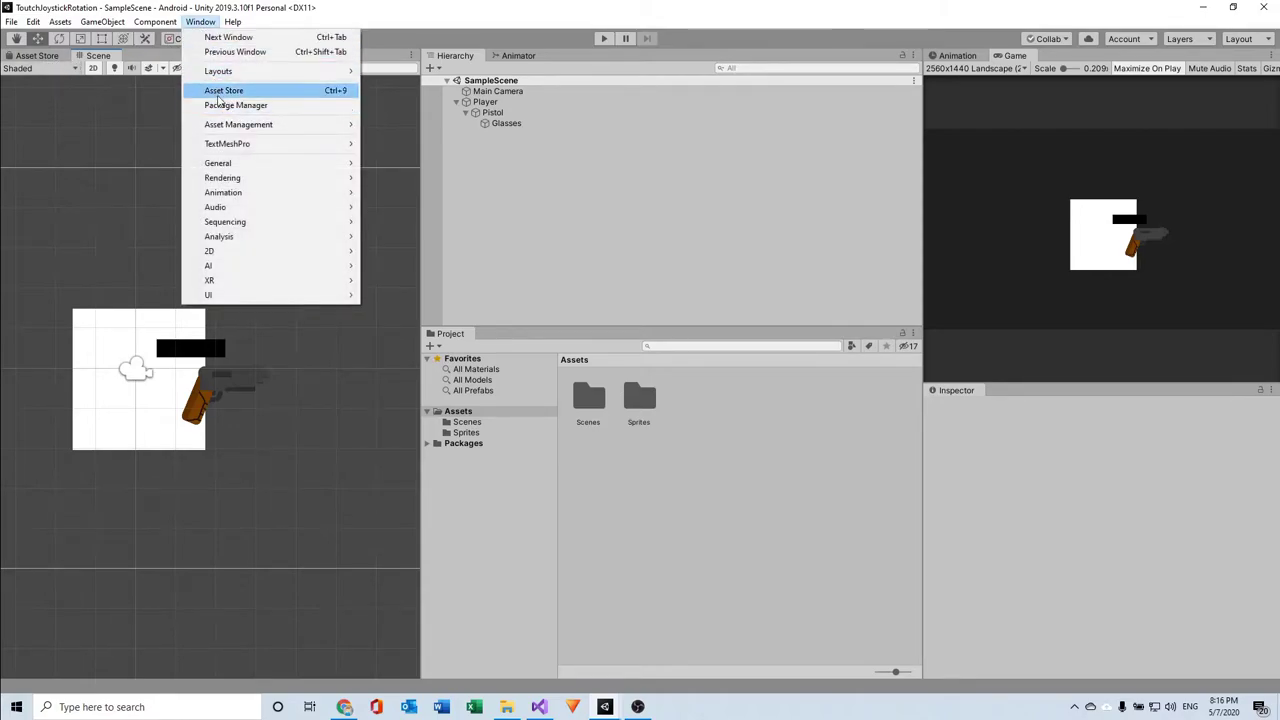
Step: Find 'Joystick pack' in the Asset Store and import all of its files
{"action": "left_click", "coordinate": [22, 57]}
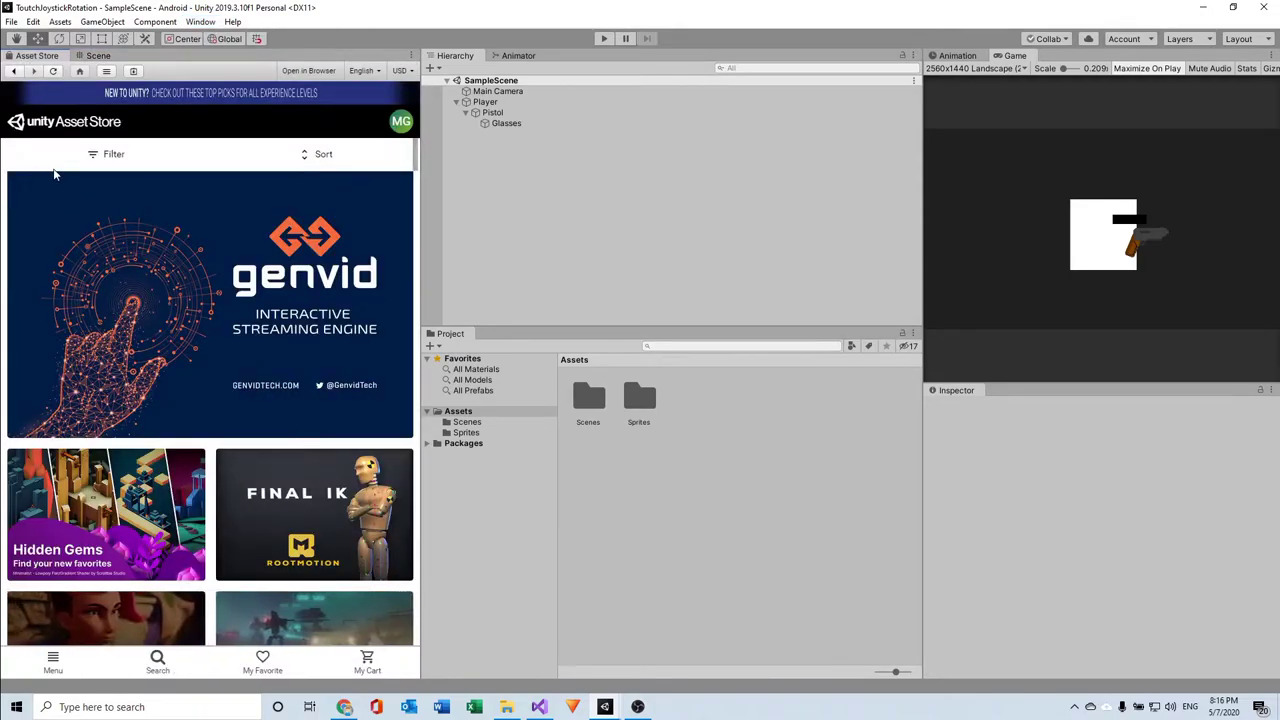
{"action": "left_click", "coordinate": [157, 662]}
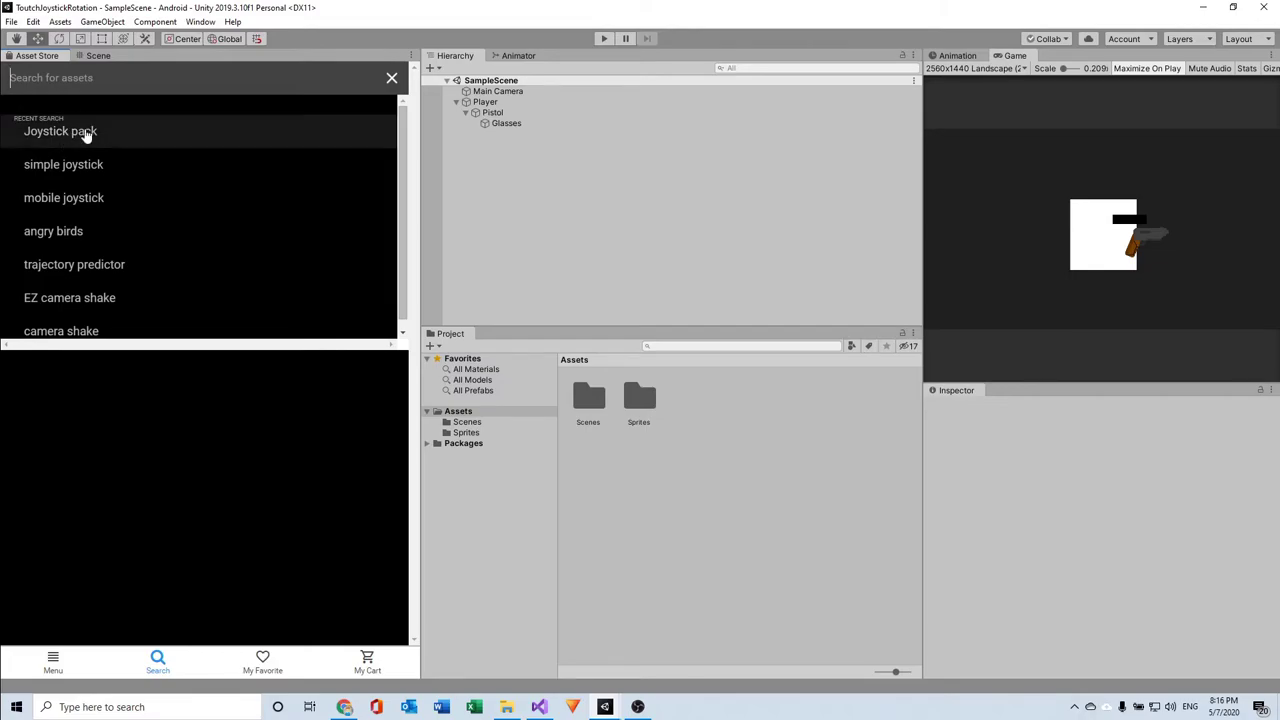
{"action": "left_click", "coordinate": [84, 135]}
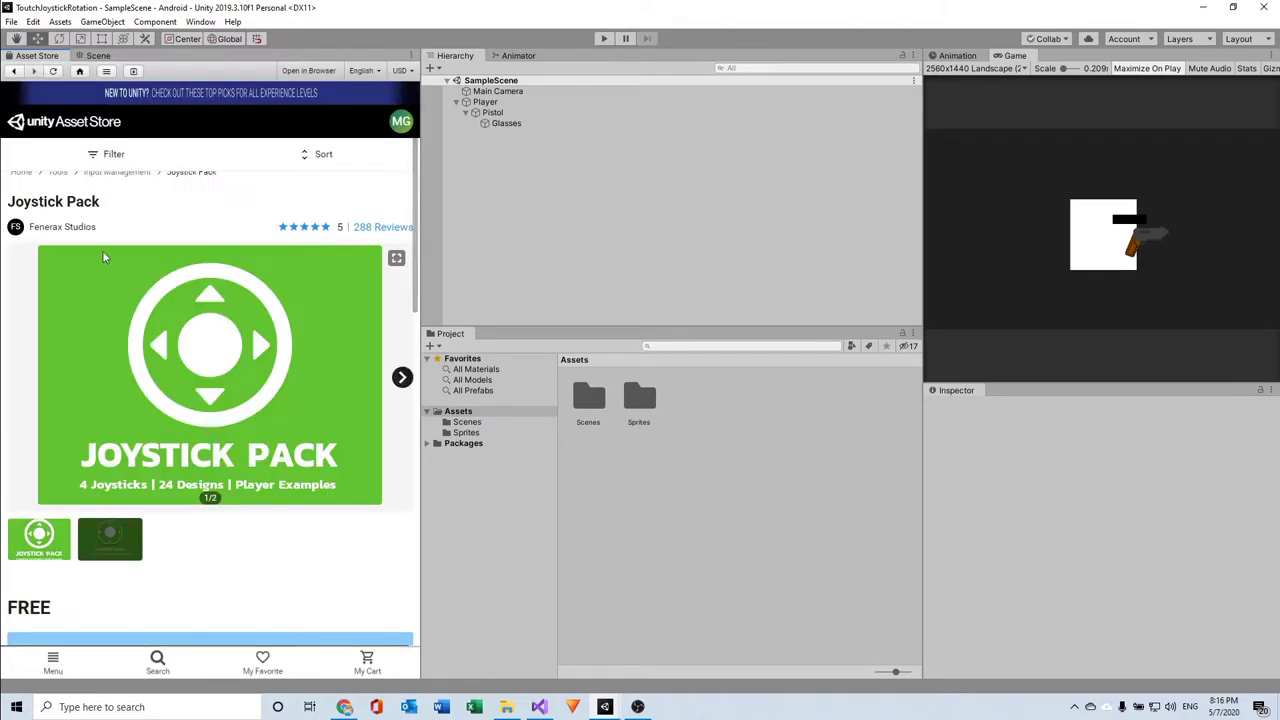
{"action": "scroll", "coordinate": [214, 422], "scroll_direction": "down", "scroll_amount": 2}
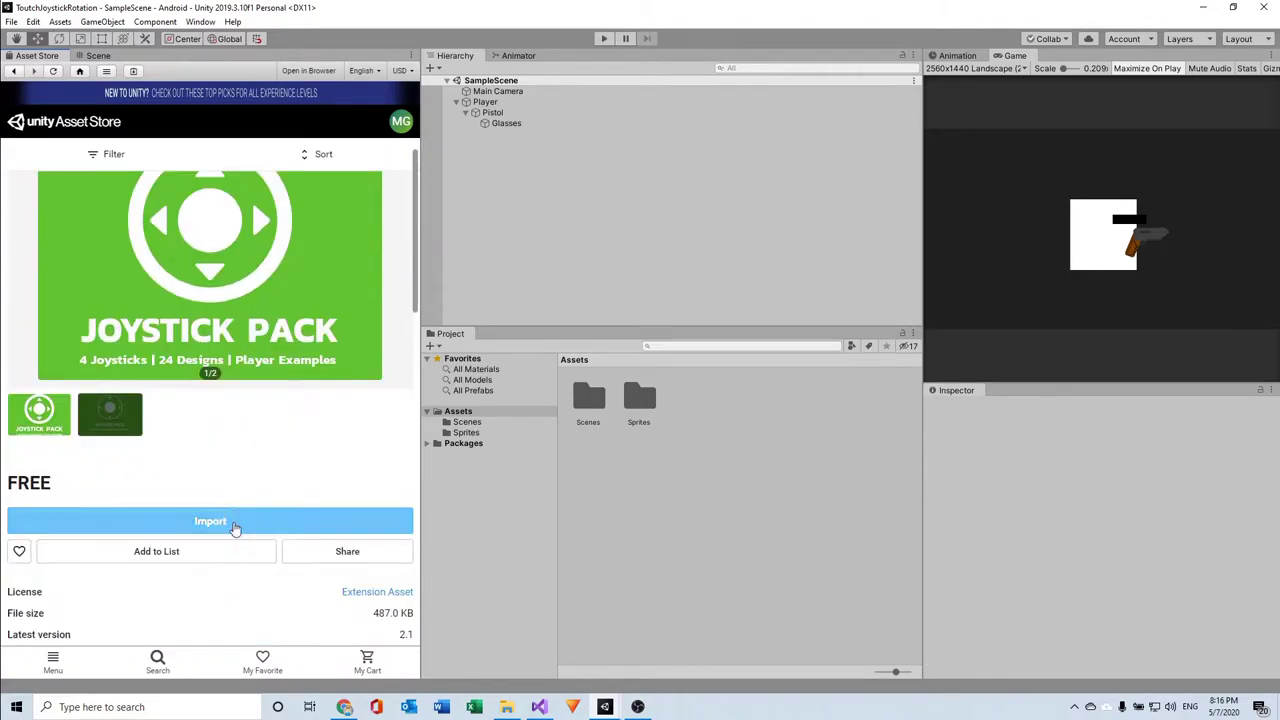
{"action": "left_click", "coordinate": [214, 524]}
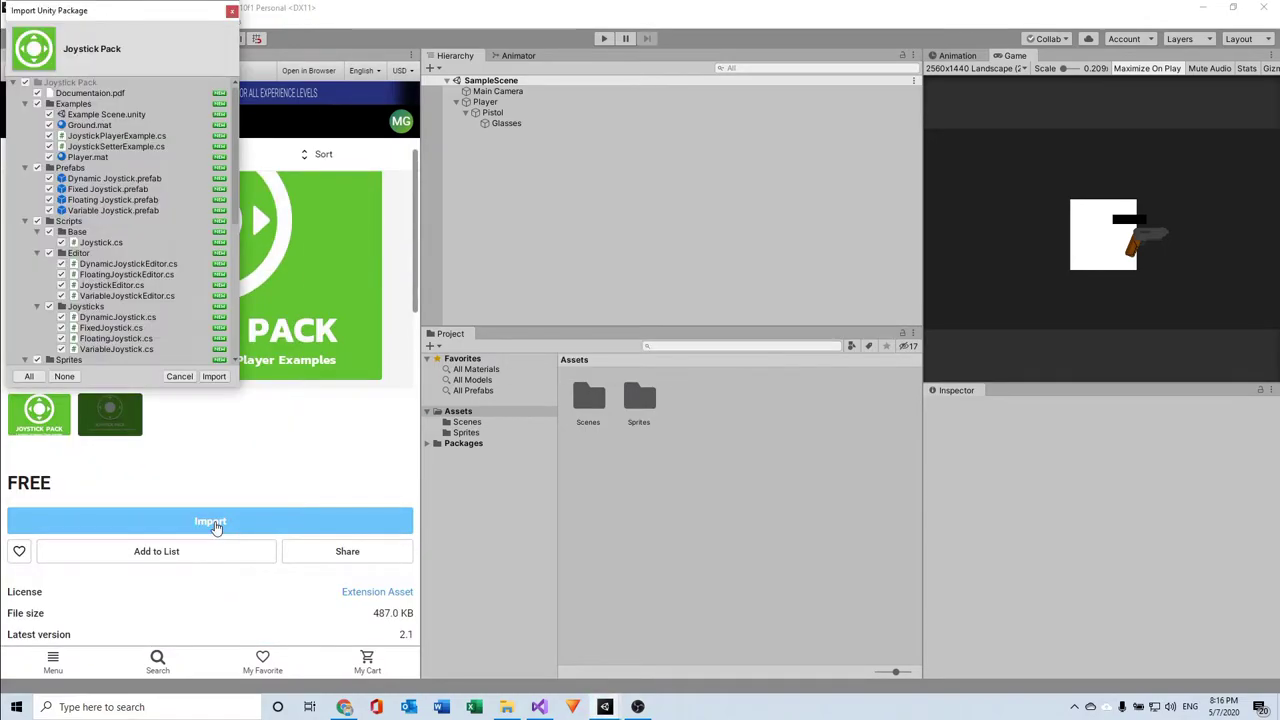
{"action": "left_click", "coordinate": [214, 377]}
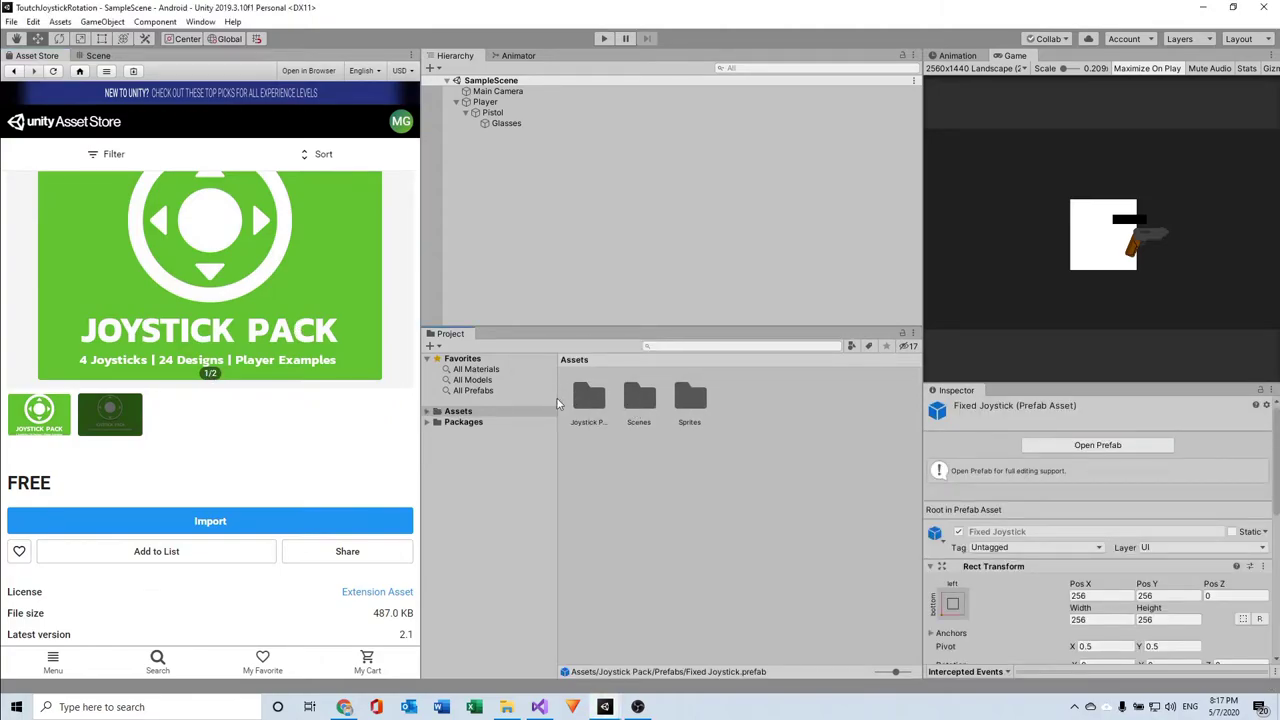
Step: Drag the Fixed Joystick prefab from Joystick Pack > Prefabs into the Hierarchy
{"action": "double_click", "coordinate": [589, 400]}
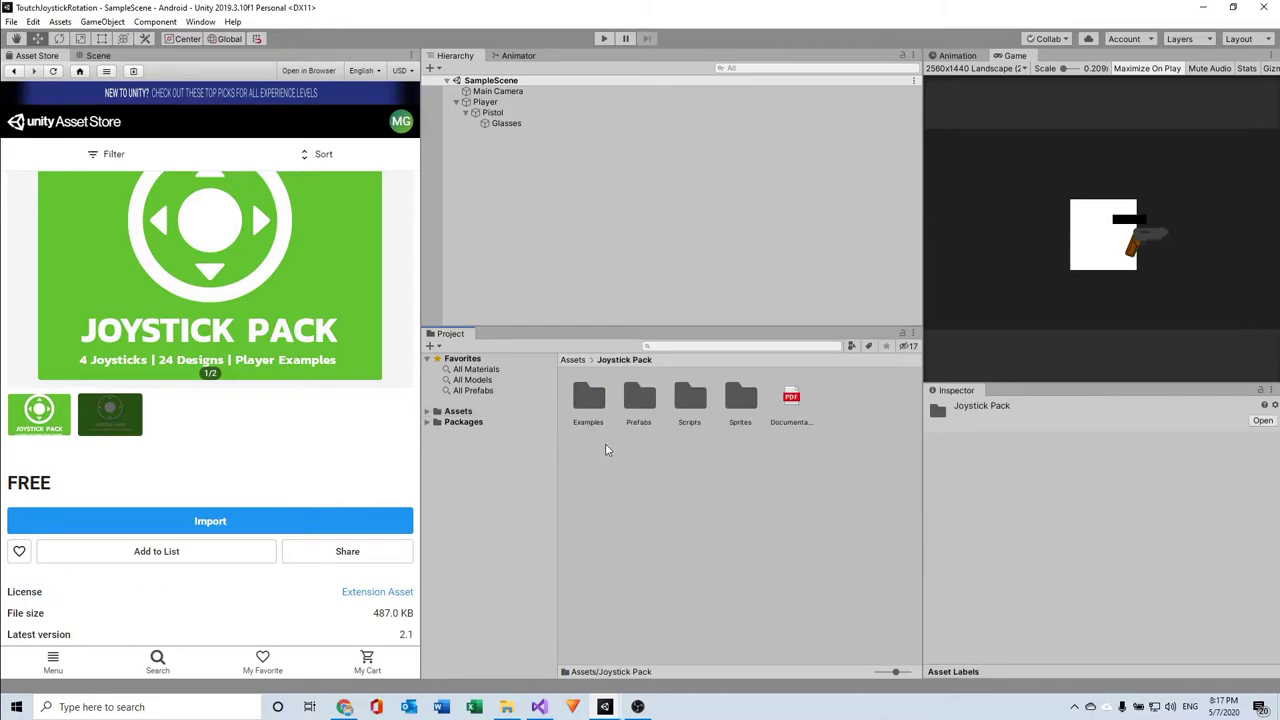
{"action": "double_click", "coordinate": [642, 413]}
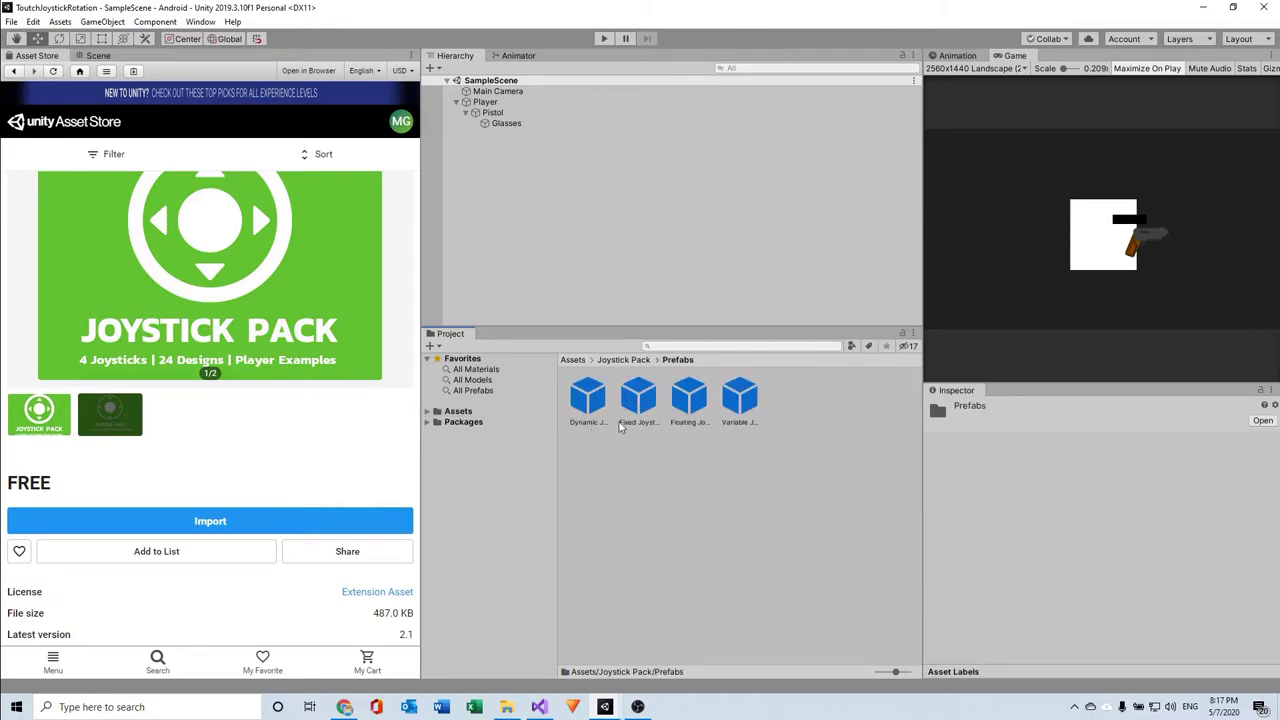
{"action": "left_click", "coordinate": [640, 405]}
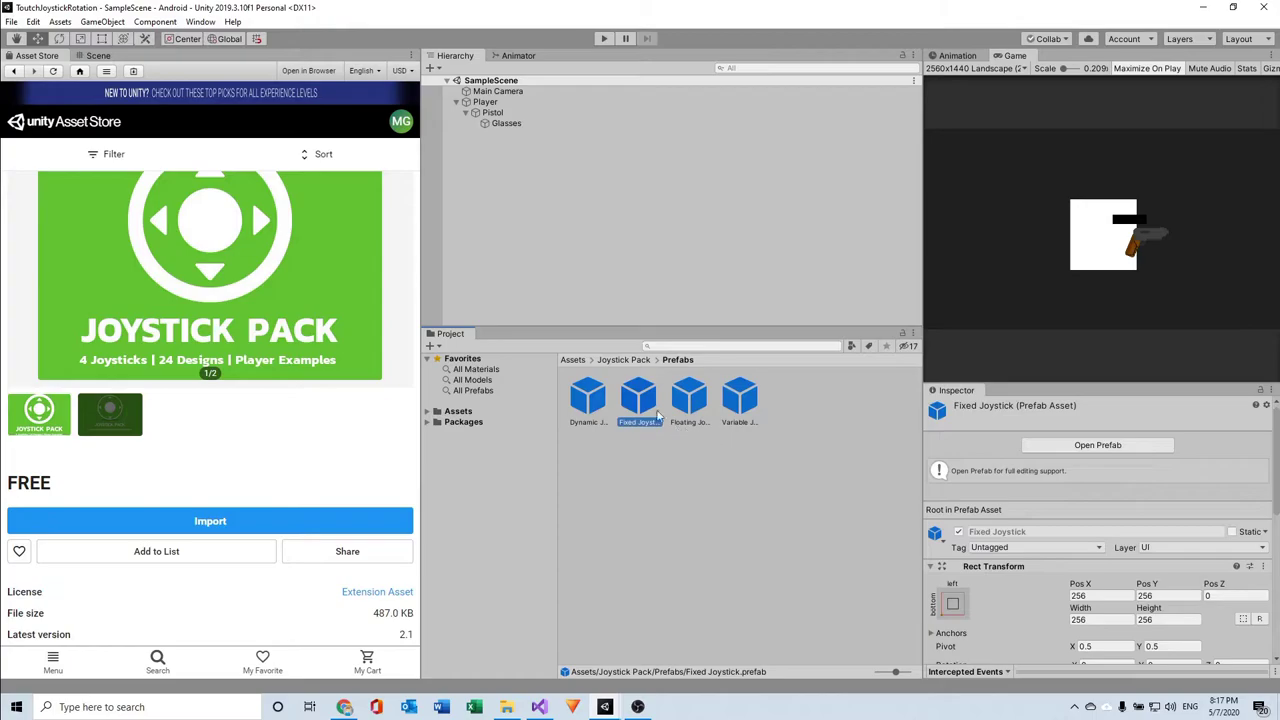
{"action": "left_click_drag", "start_coordinate": [640, 400], "coordinate": [513, 180]}
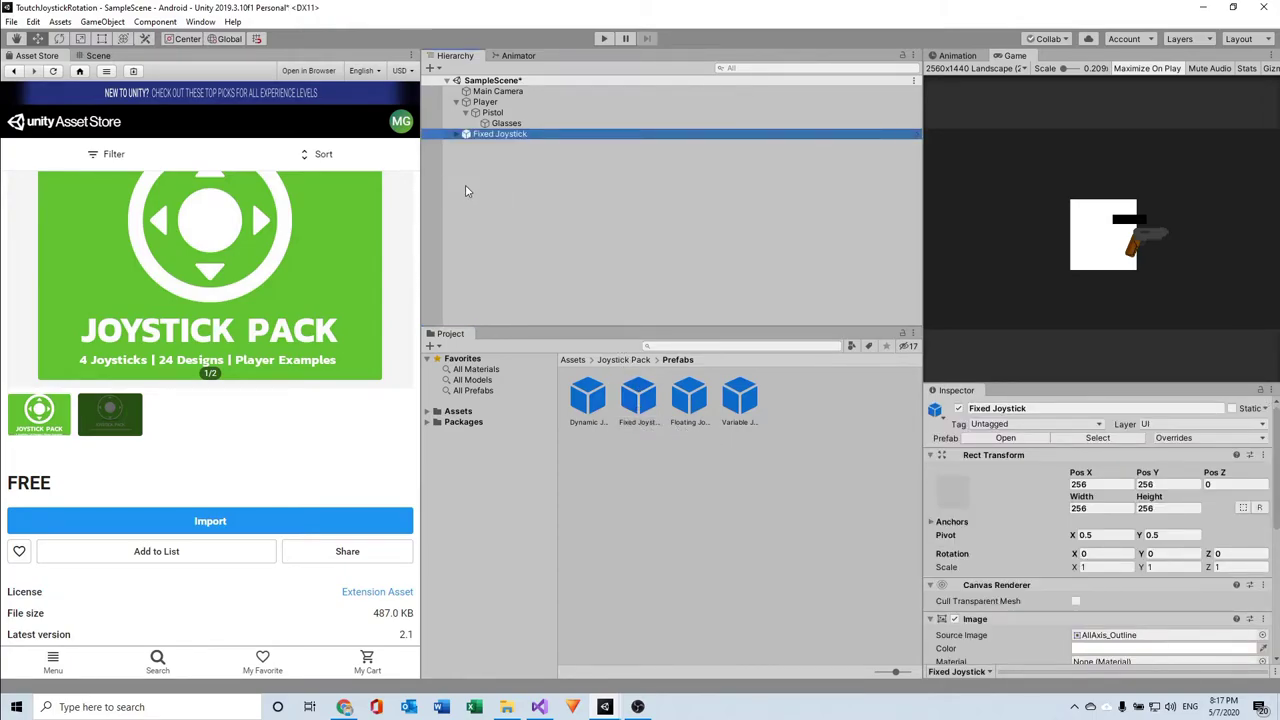
Step: Create a UI Canvas and make Fixed Joystick its child
{"action": "left_click", "coordinate": [494, 169]}
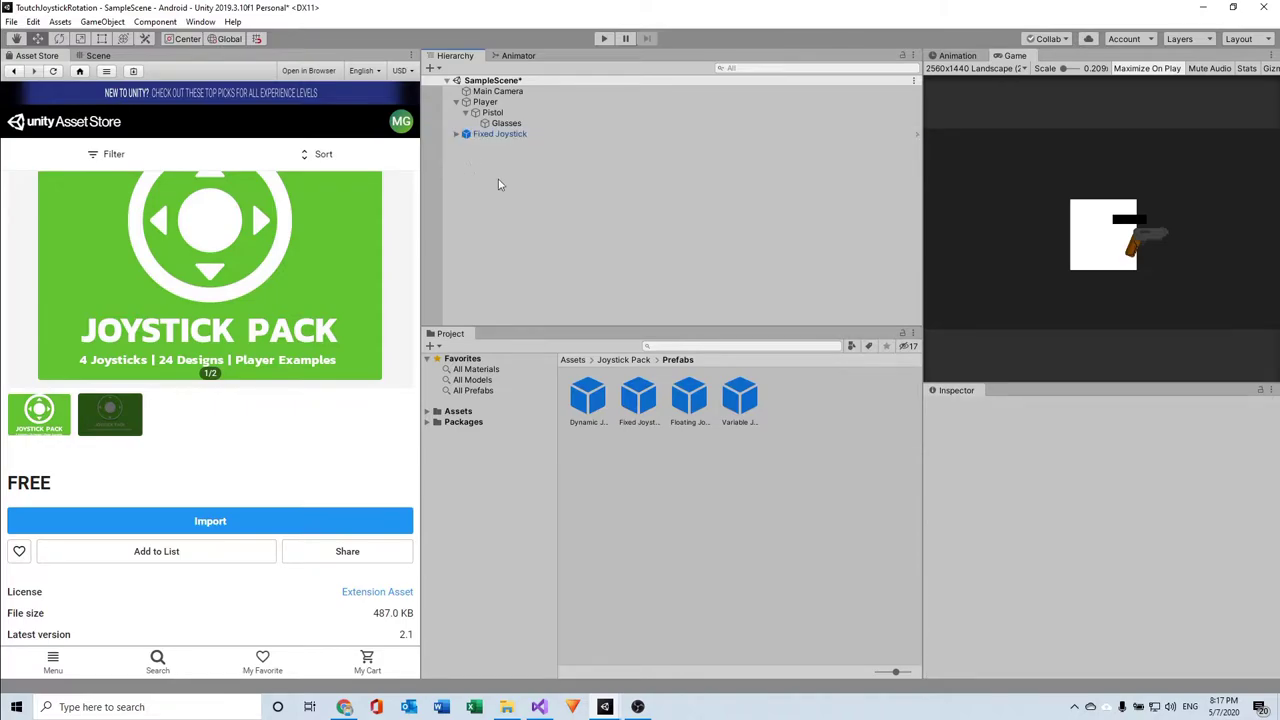
{"action": "right_click", "coordinate": [491, 177]}
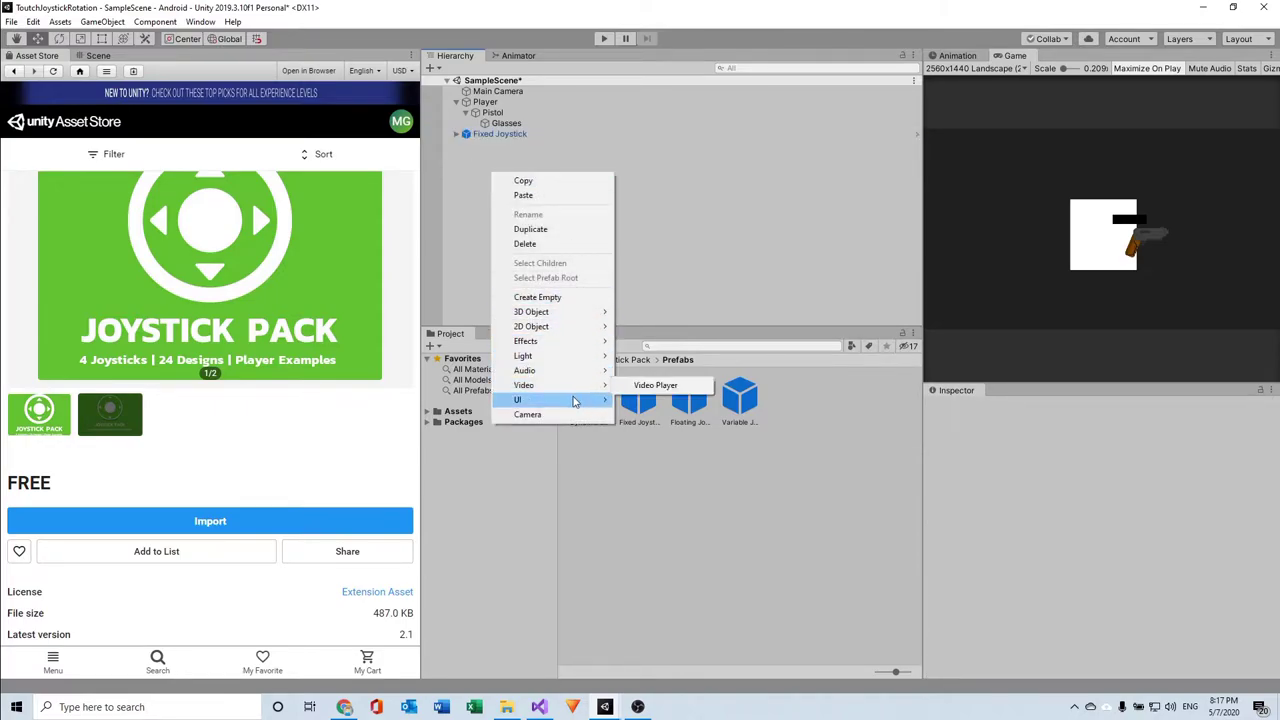
{"action": "mouse_move", "coordinate": [575, 401]}
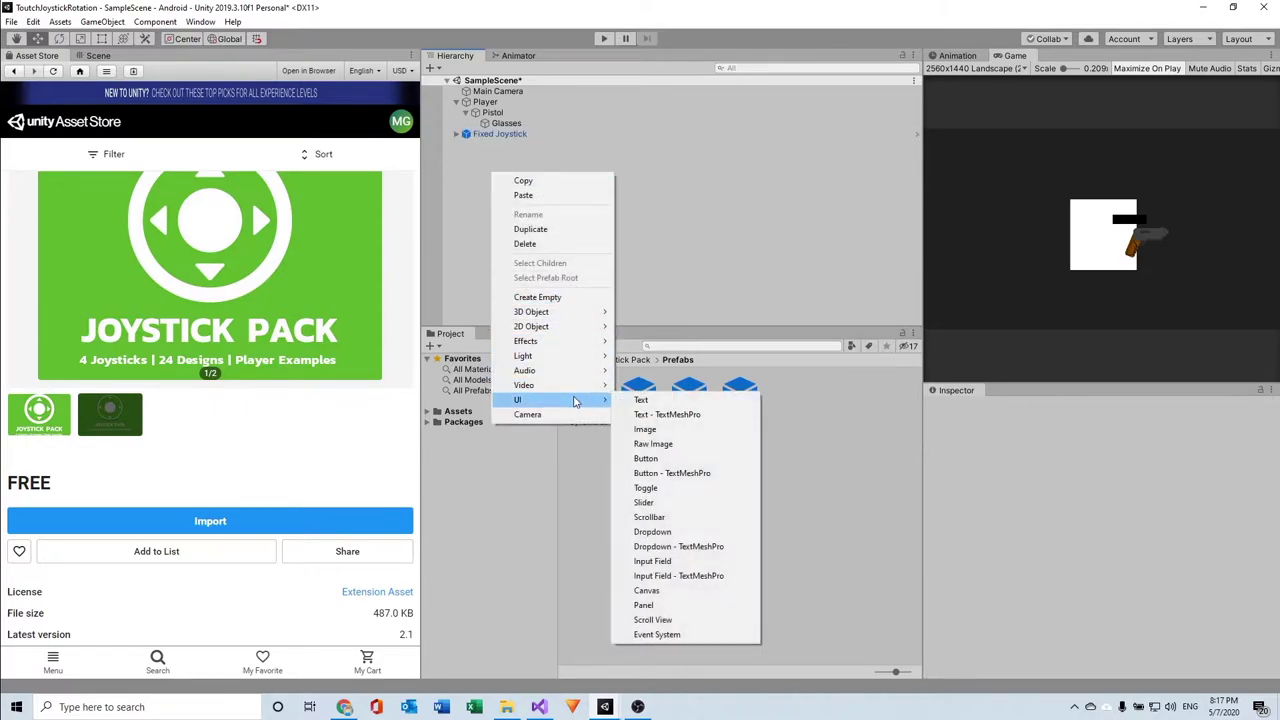
{"action": "left_click", "coordinate": [646, 590]}
{"action": "left_click_drag", "start_coordinate": [498, 134], "coordinate": [496, 145]}
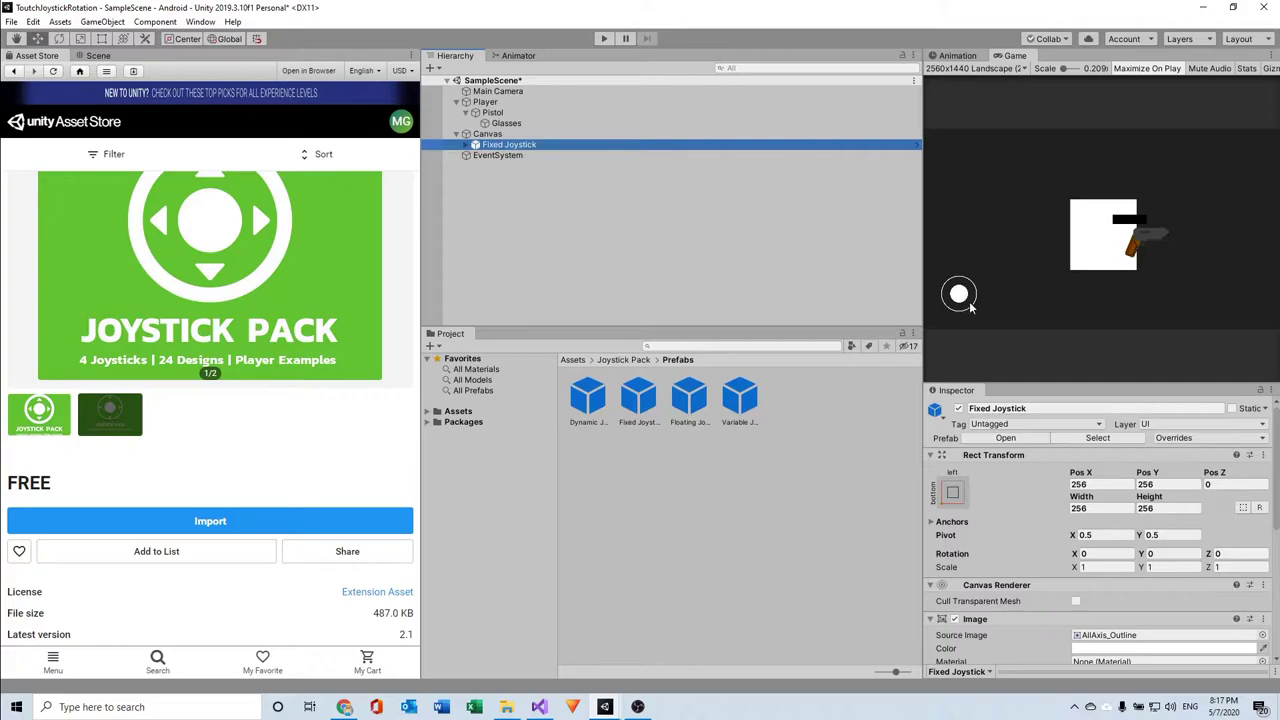
{"action": "key", "text": "ctrl+1"}
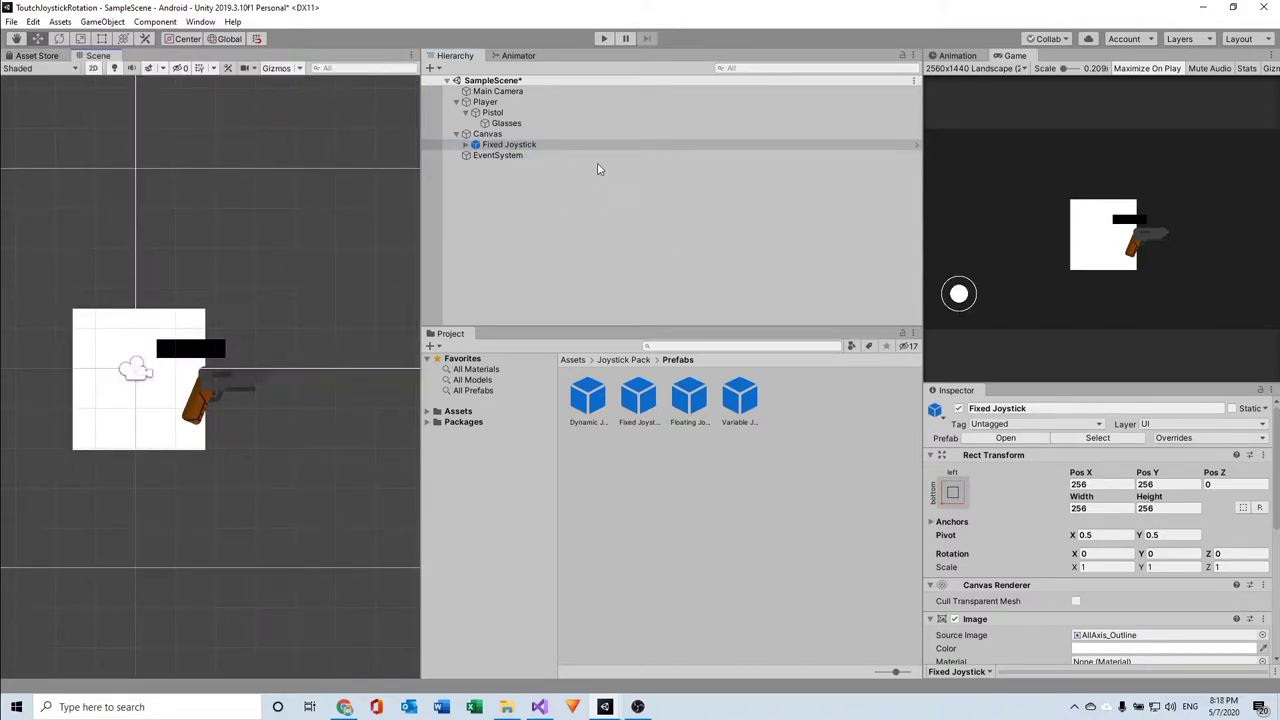
Step: Set the Fixed Joystick's Source Image to AllAxis_Ridged
{"action": "left_click", "coordinate": [512, 147]}
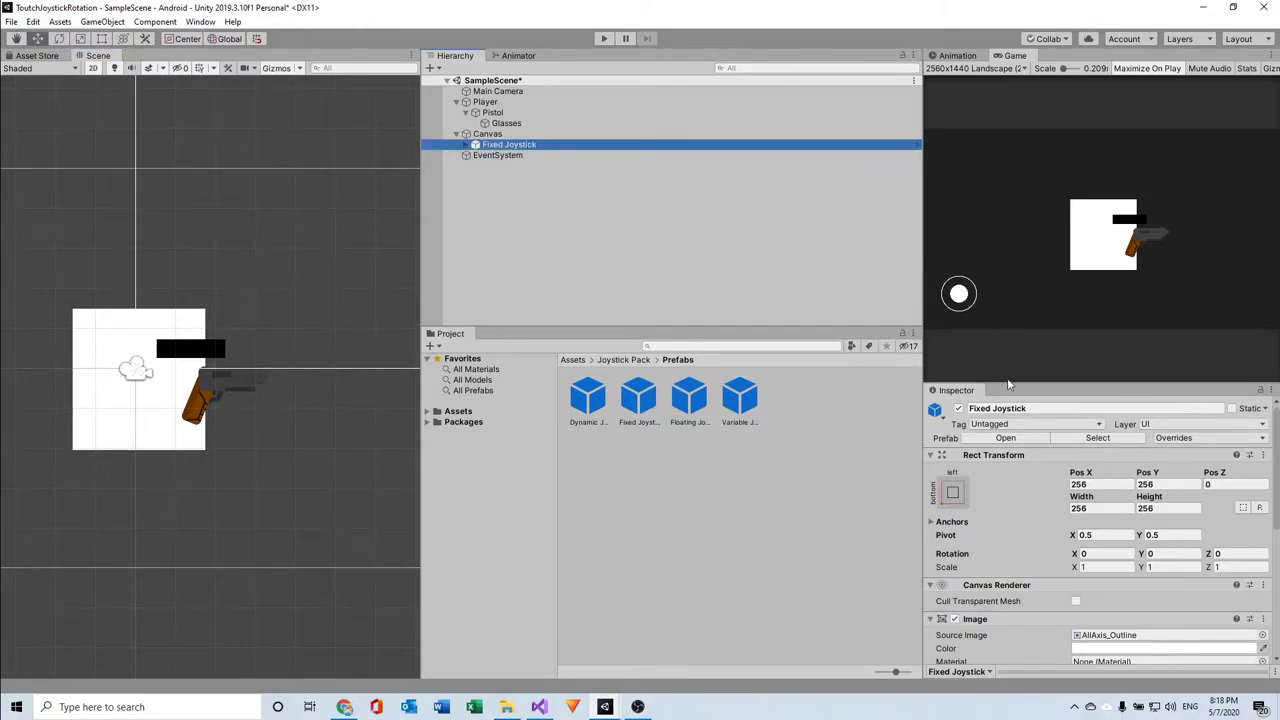
{"action": "scroll", "coordinate": [1056, 441], "scroll_direction": "down", "scroll_amount": 3}
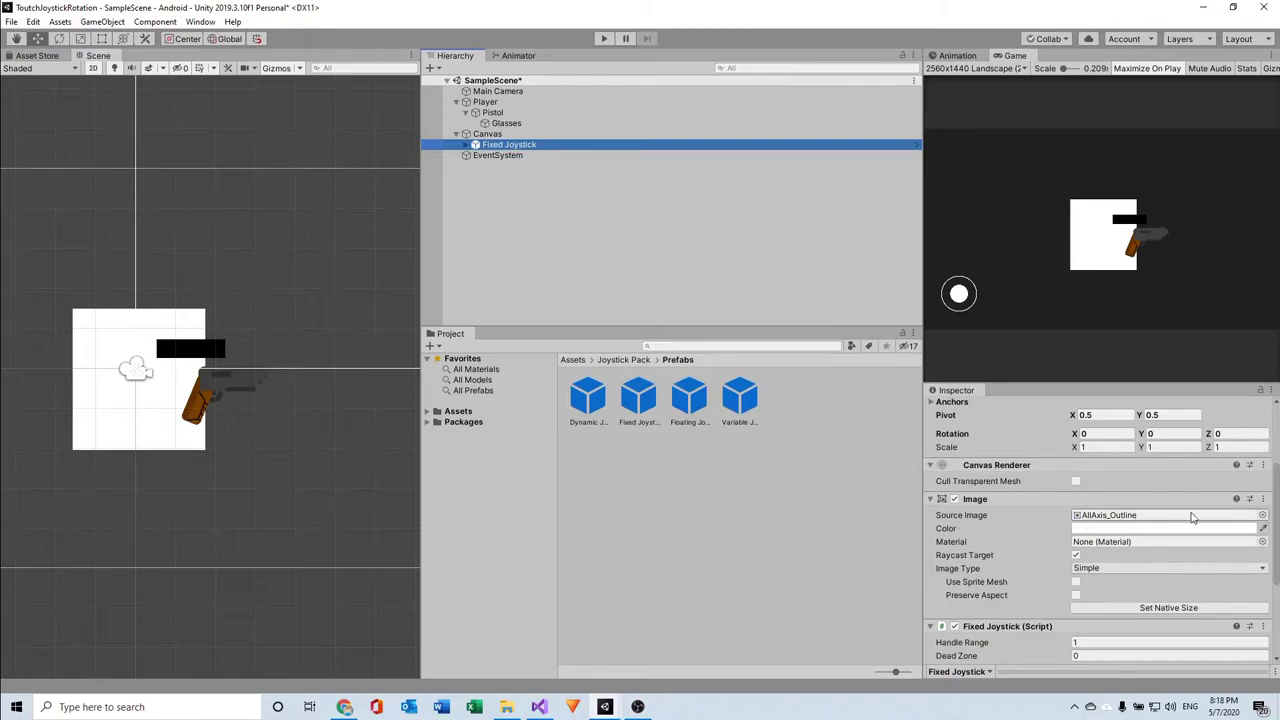
{"action": "left_click", "coordinate": [1262, 515]}
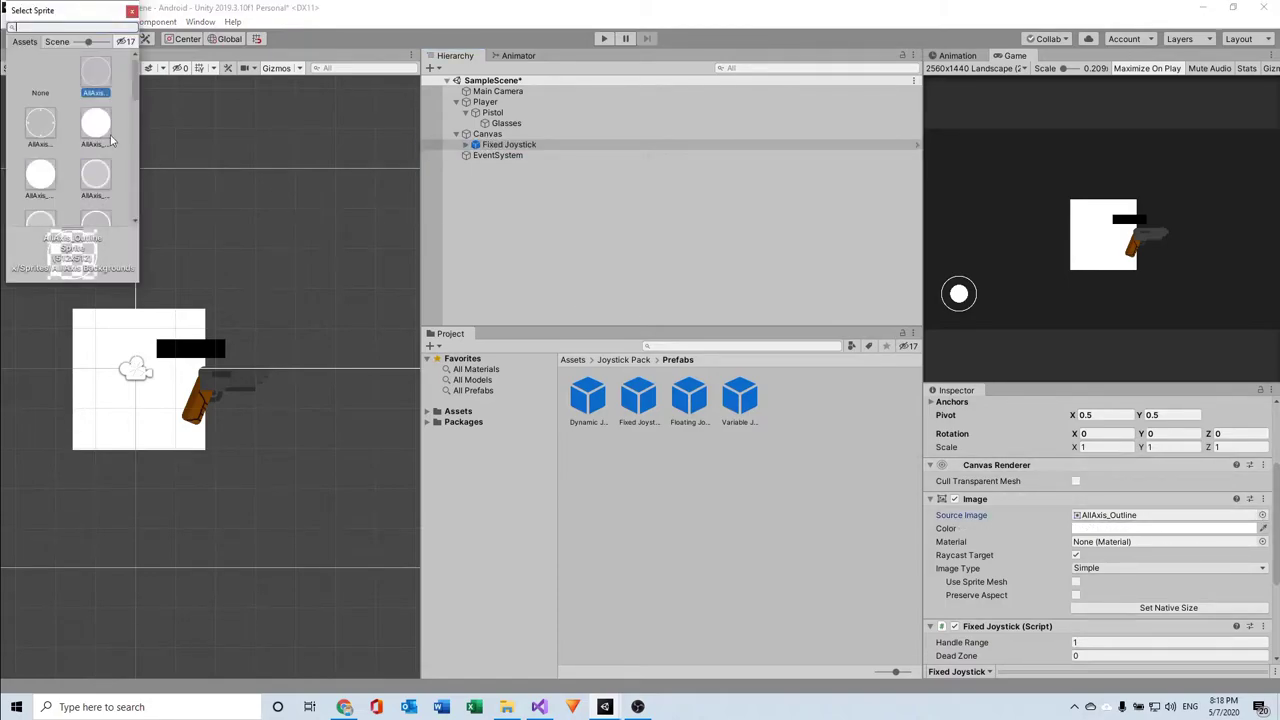
{"action": "scroll", "coordinate": [72, 163], "scroll_direction": "down", "scroll_amount": 1}
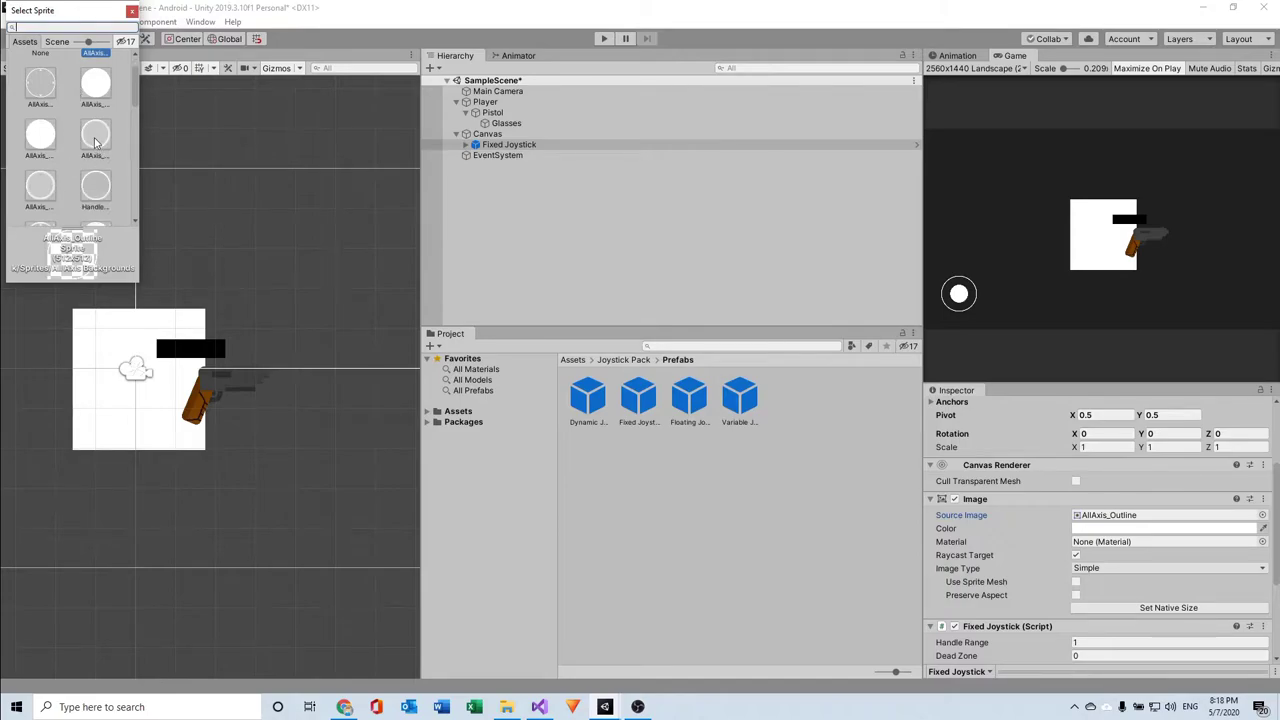
{"action": "left_click", "coordinate": [95, 142]}
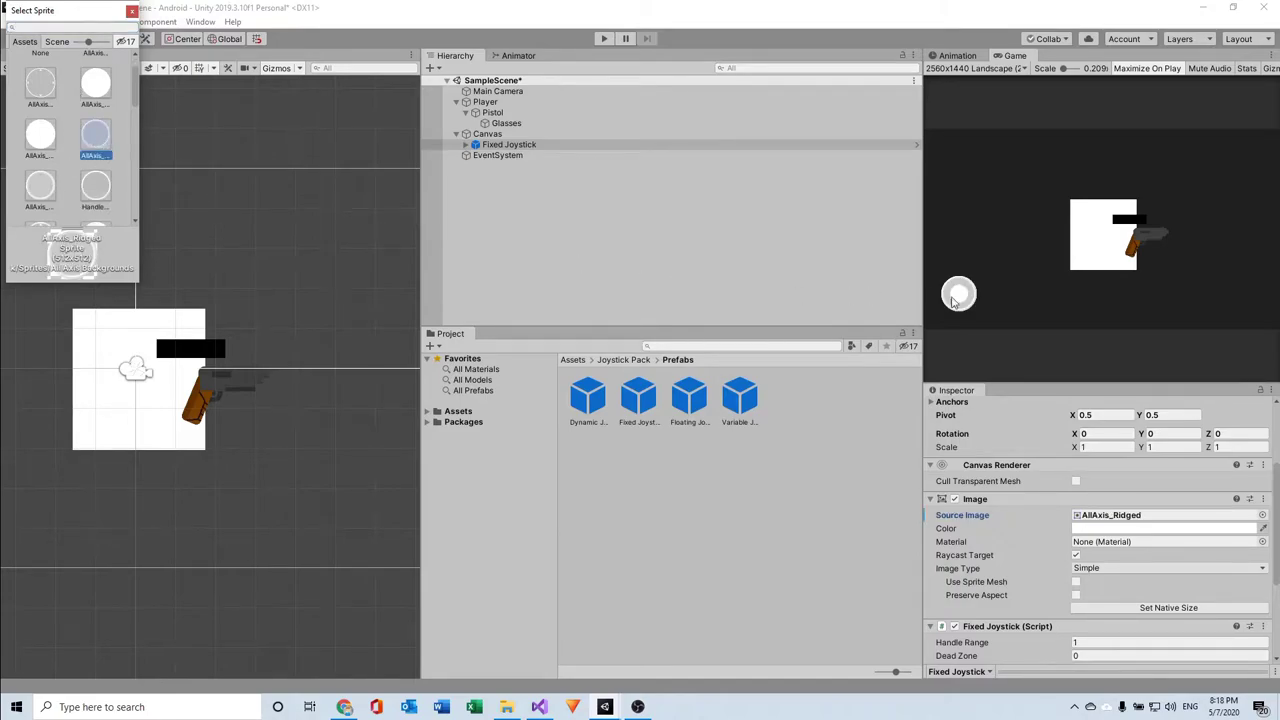
{"action": "left_click", "coordinate": [131, 14]}
Step: Set the joystick Handle's Source Image to Handle_Ridged
{"action": "left_click", "coordinate": [475, 144]}
{"action": "left_click", "coordinate": [508, 145]}
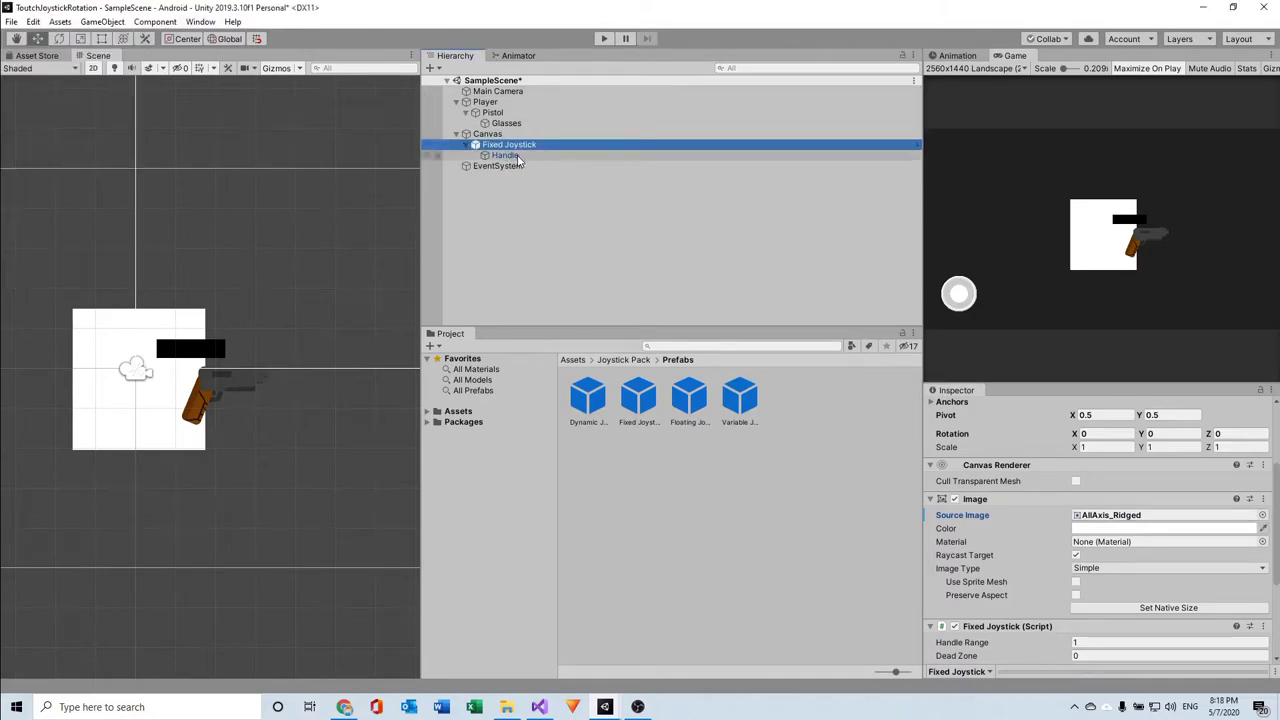
{"action": "left_click", "coordinate": [505, 155]}
{"action": "left_click", "coordinate": [1262, 503]}
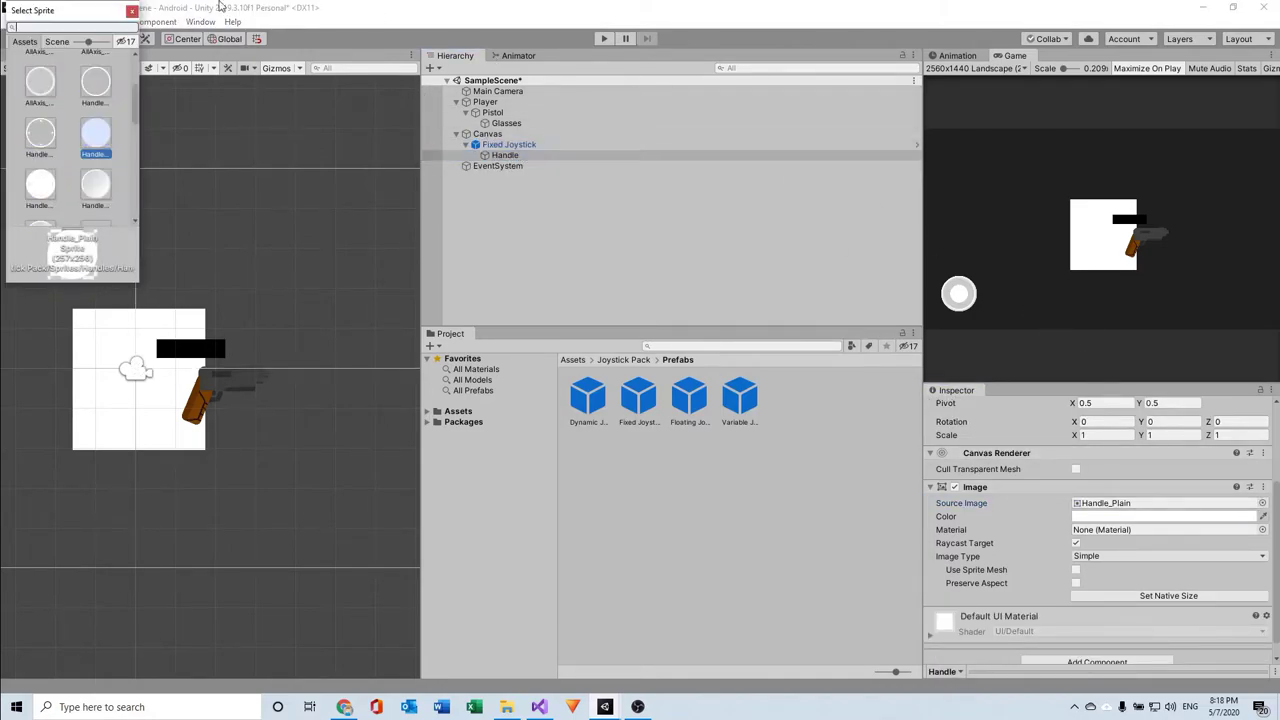
{"action": "left_click", "coordinate": [99, 187]}
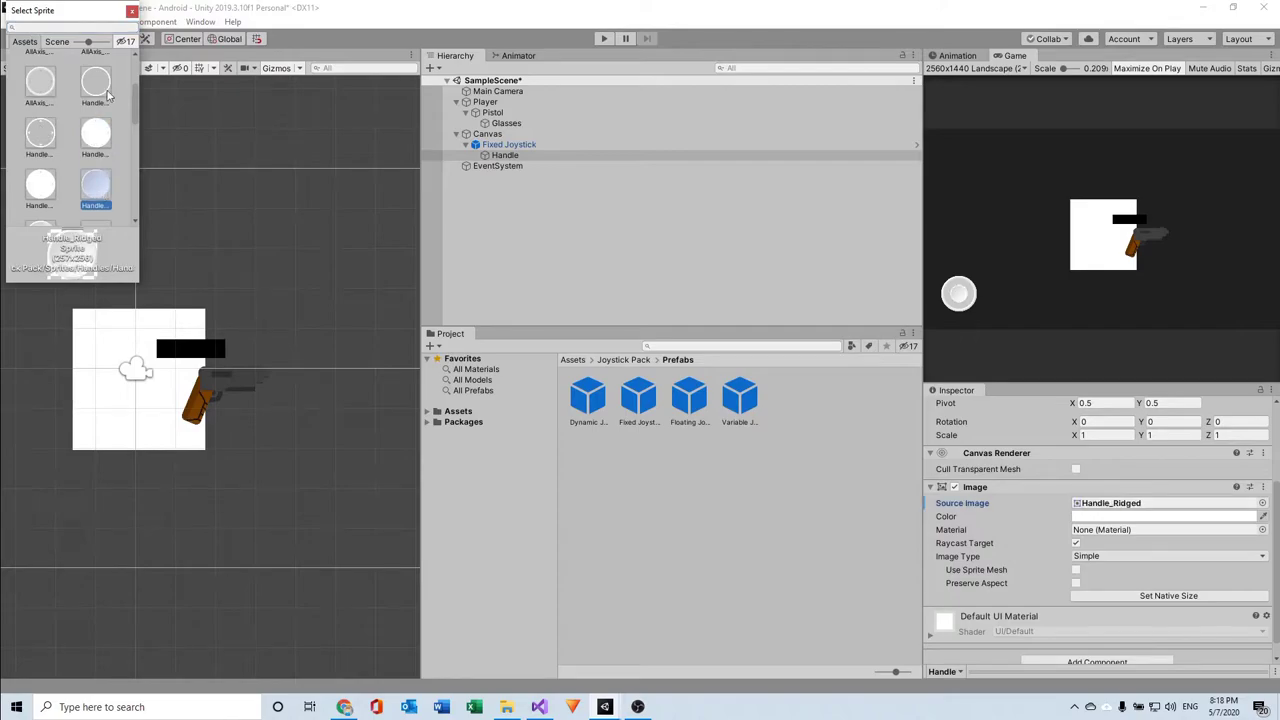
{"action": "left_click", "coordinate": [130, 12]}
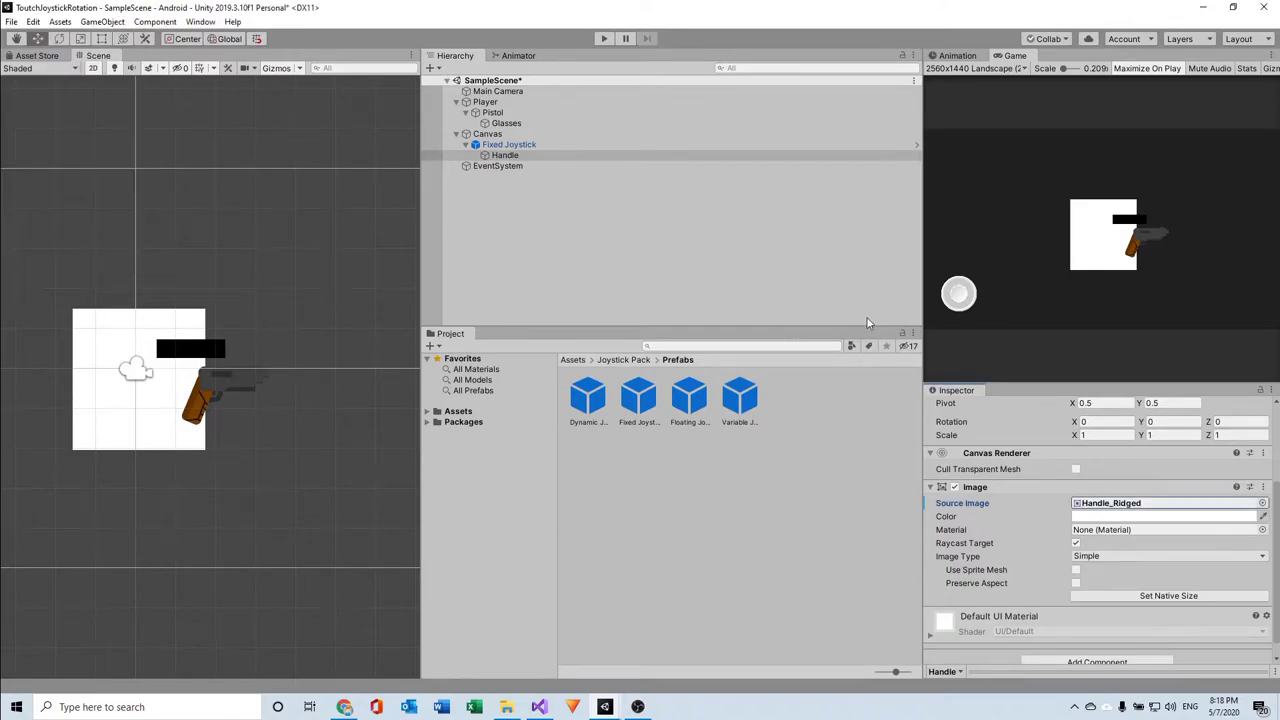
{"action": "left_click_drag", "start_coordinate": [1067, 73], "coordinate": [1072, 73]}
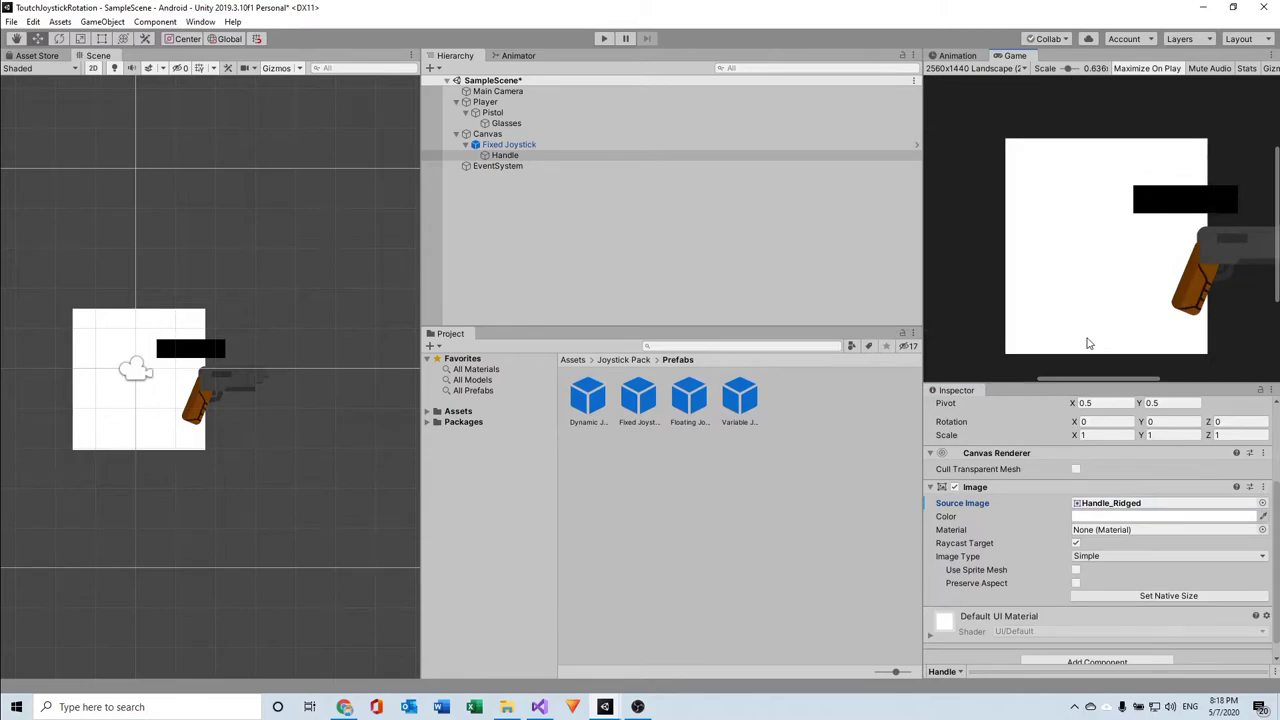
{"action": "scroll", "coordinate": [1050, 307], "scroll_direction": "down", "scroll_amount": 3}
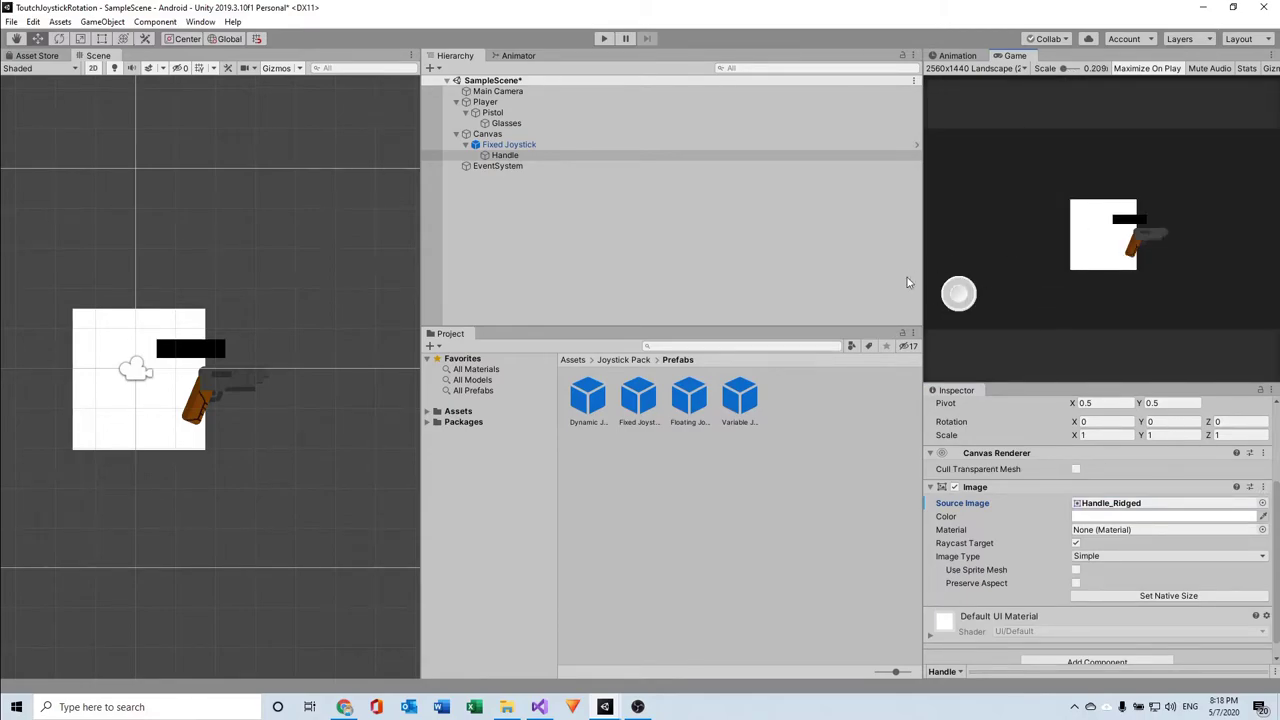
{"action": "left_click", "coordinate": [465, 144]}
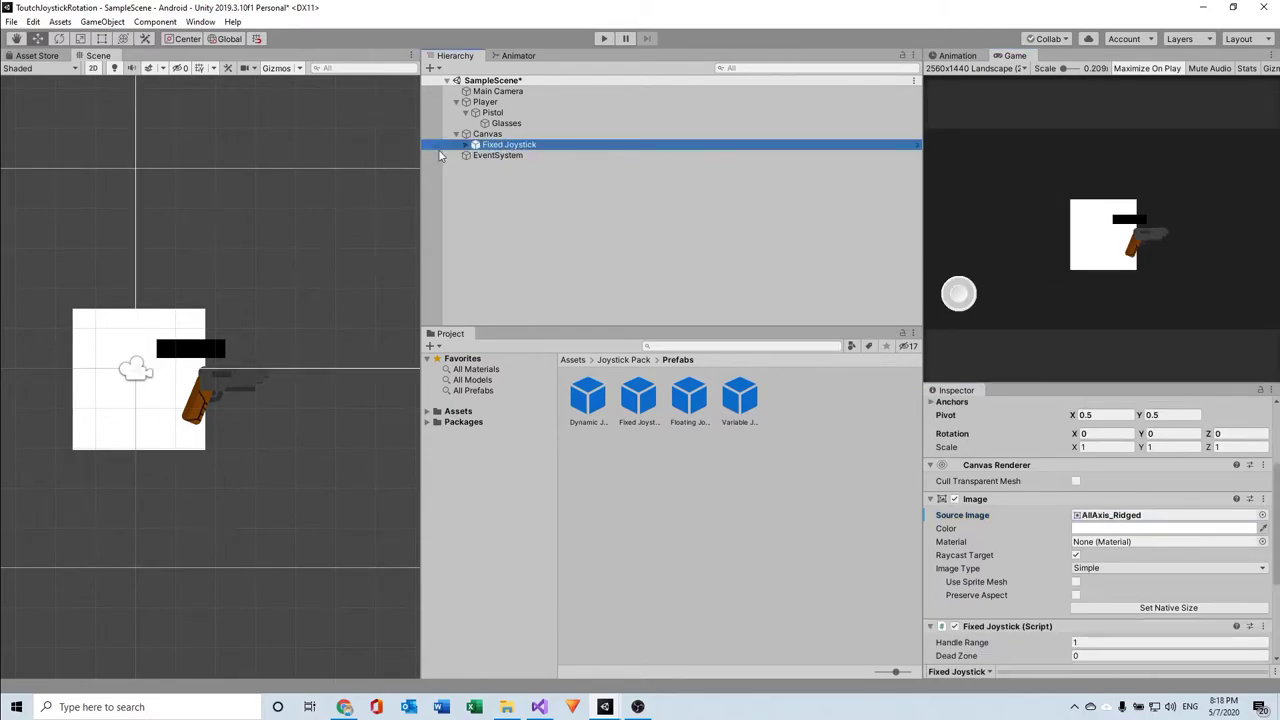
Step: Frame the joystick and scale it to about 1.95 by 1.975
{"action": "key", "text": "f"}
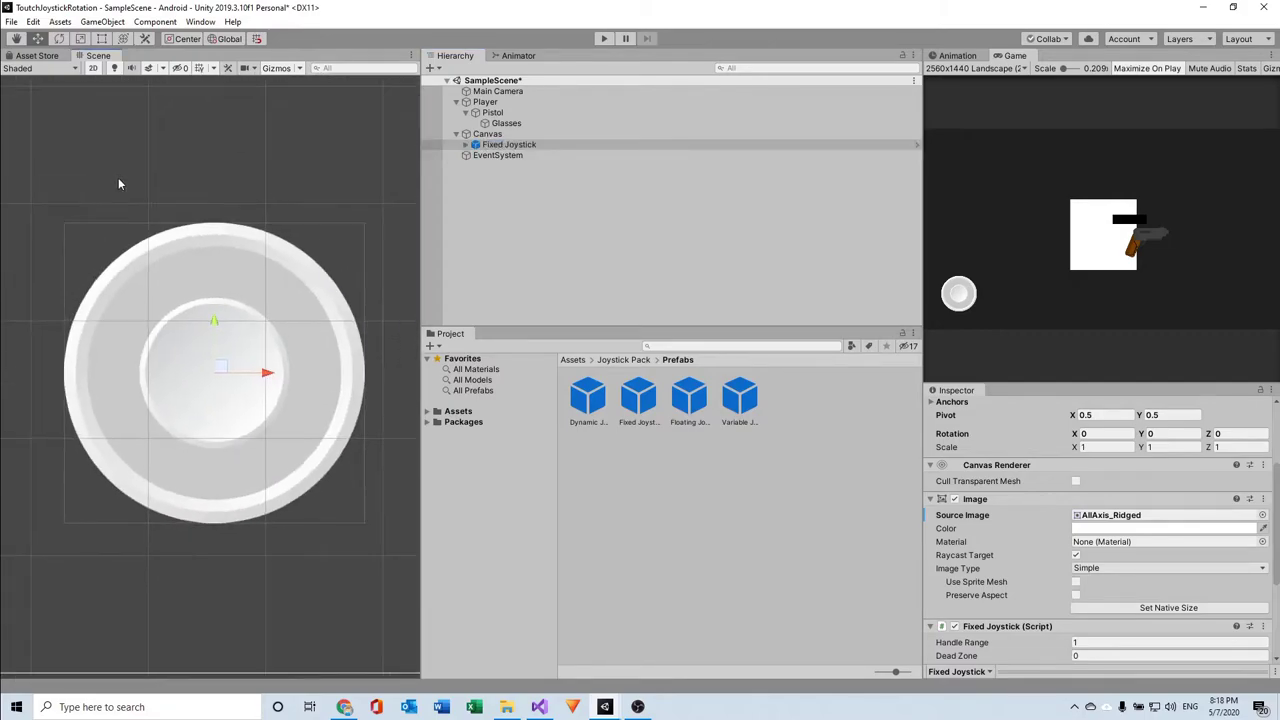
{"action": "scroll", "coordinate": [165, 225], "scroll_direction": "down", "scroll_amount": 2}
{"action": "scroll", "coordinate": [175, 245], "scroll_direction": "down", "scroll_amount": 2}
{"action": "scroll", "coordinate": [187, 268], "scroll_direction": "down", "scroll_amount": 2}
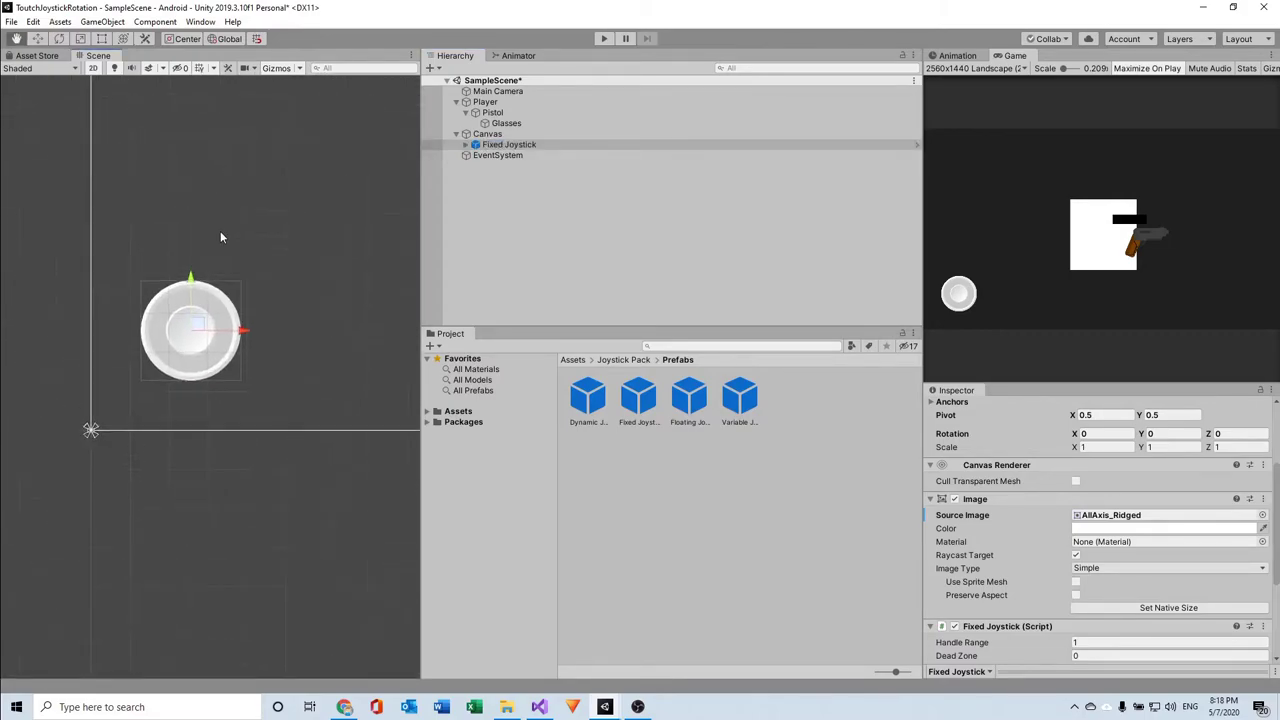
{"action": "scroll", "coordinate": [200, 292], "scroll_direction": "down", "scroll_amount": 2}
{"action": "left_click", "coordinate": [101, 38]}
{"action": "left_click", "coordinate": [81, 38]}
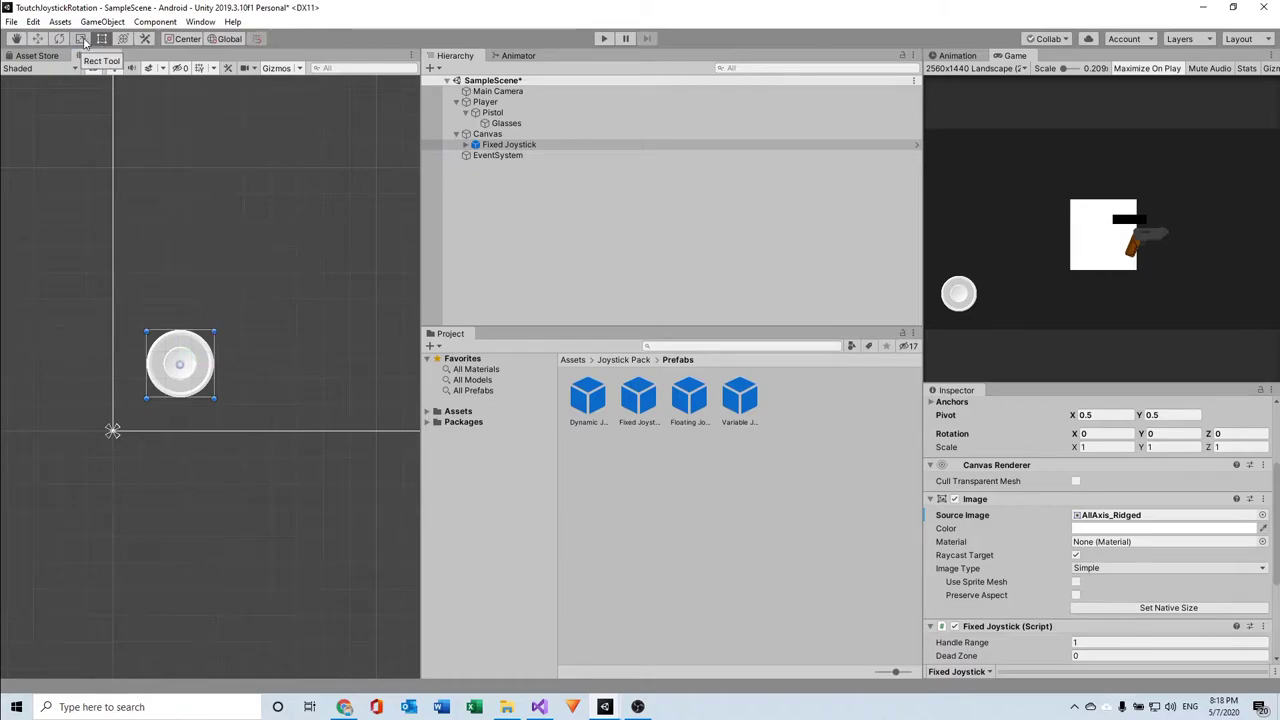
{"action": "left_click_drag", "start_coordinate": [181, 311], "coordinate": [188, 268]}
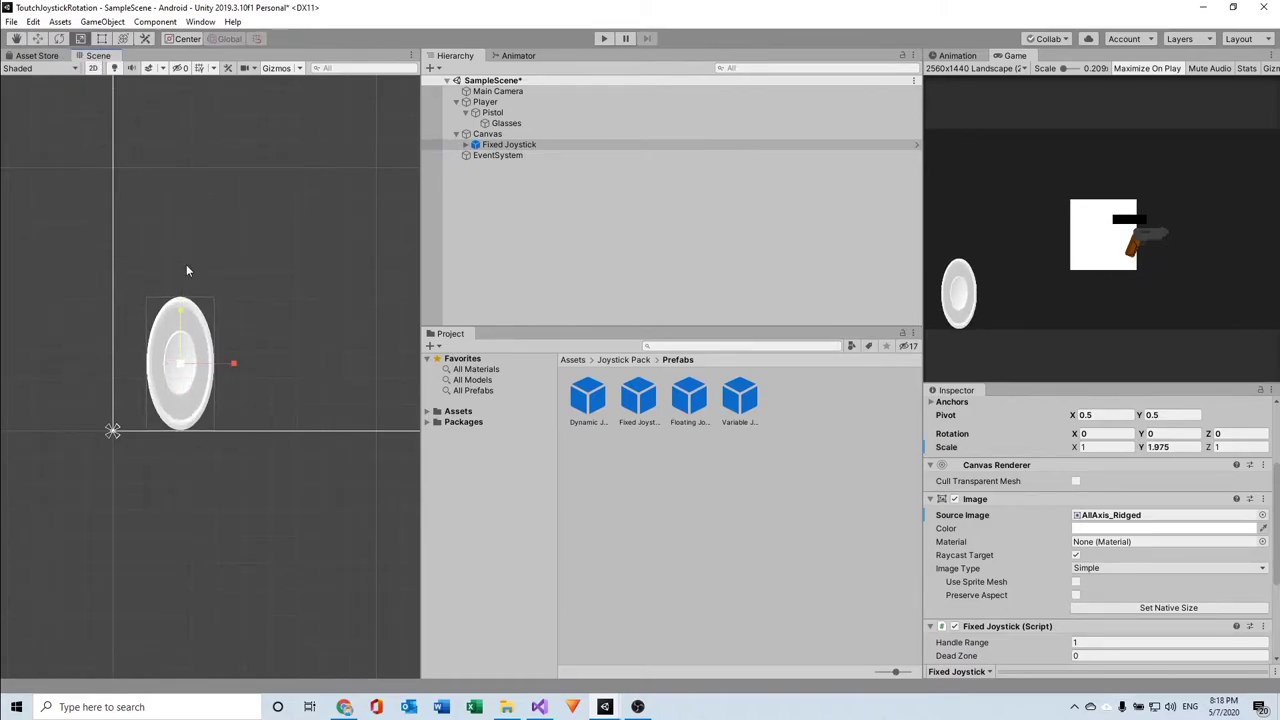
{"action": "mouse_move", "coordinate": [233, 364]}
{"action": "left_mouse_down"}
{"action": "mouse_move", "coordinate": [303, 367]}
{"action": "mouse_move", "coordinate": [285, 366]}
{"action": "left_mouse_up"}
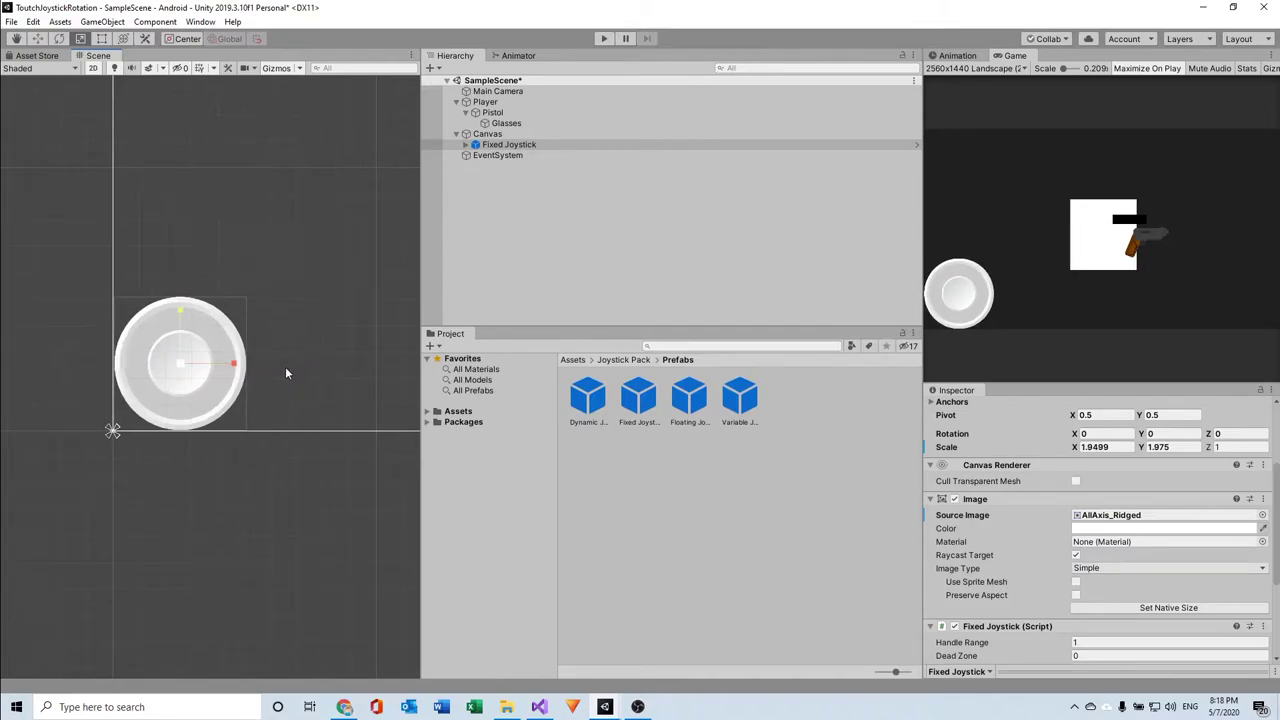
Step: Move the enlarged joystick up and right, away from the canvas corner
{"action": "left_click", "coordinate": [37, 38]}
{"action": "left_click_drag", "start_coordinate": [197, 359], "coordinate": [217, 334]}
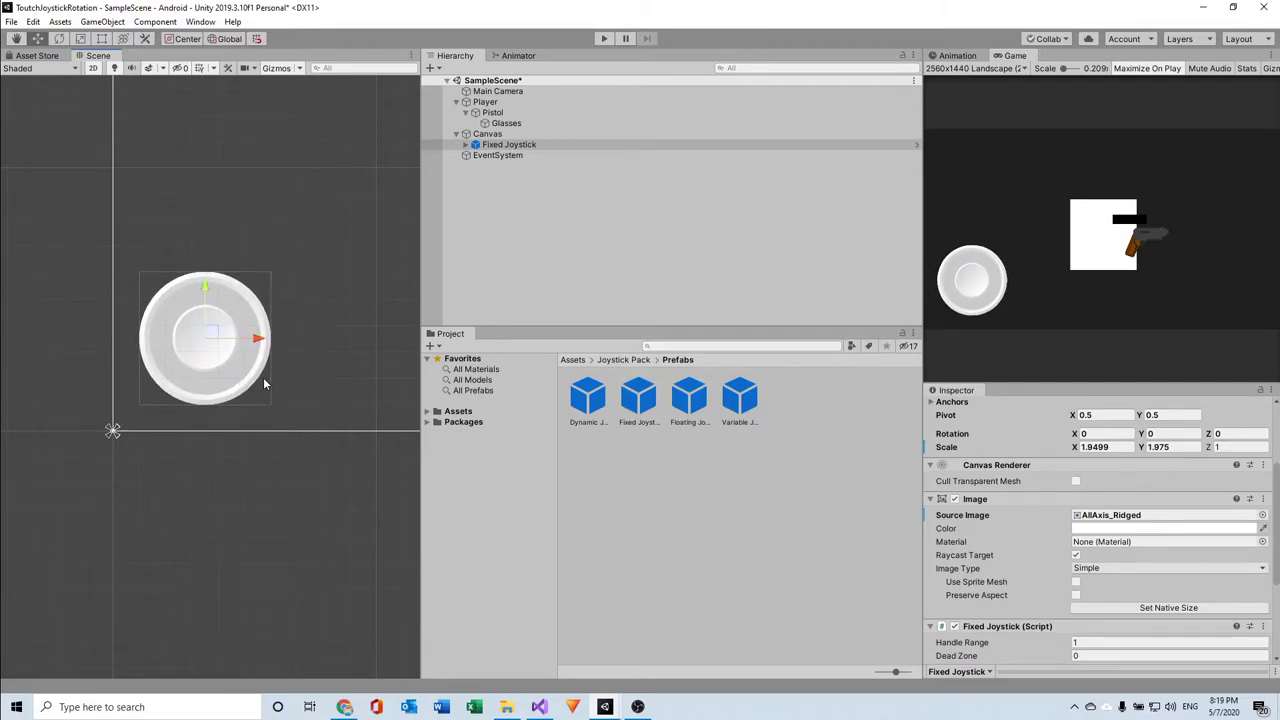
{"action": "scroll", "coordinate": [283, 361], "scroll_direction": "down", "scroll_amount": 3}
{"action": "scroll", "coordinate": [314, 266], "scroll_direction": "down", "scroll_amount": 1}
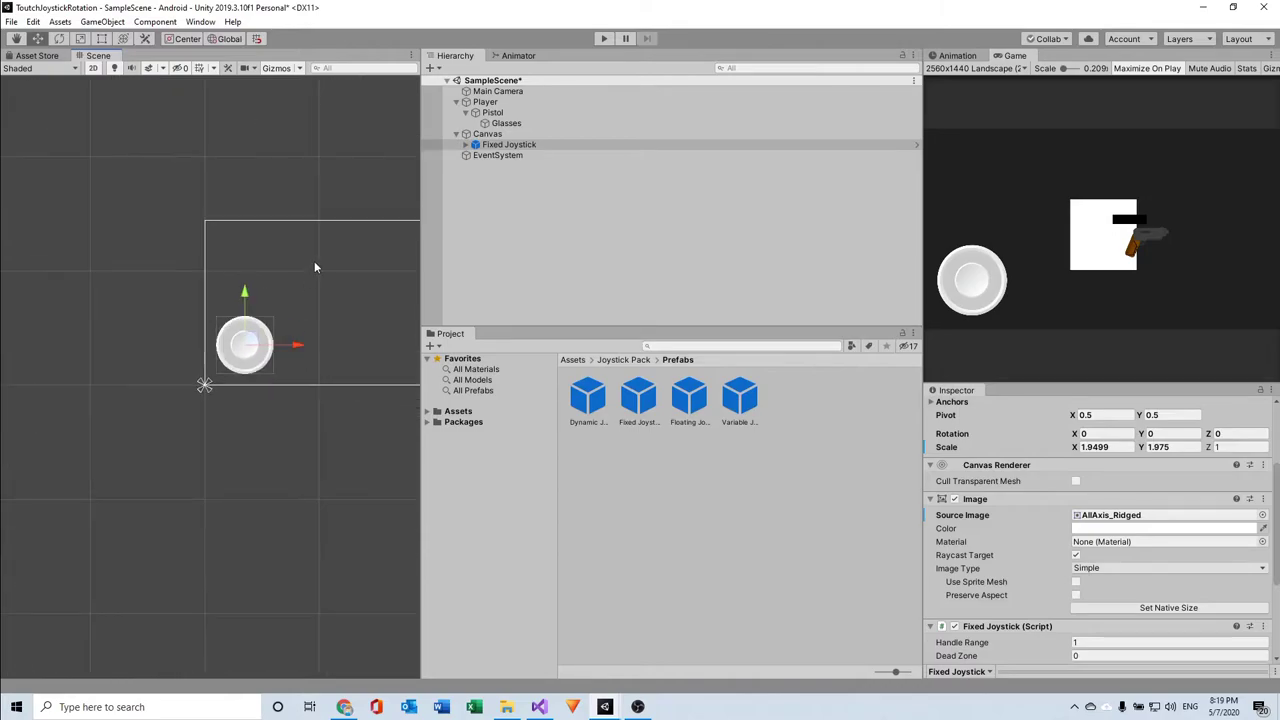
{"action": "middle_click_drag", "start_coordinate": [314, 266], "coordinate": [193, 299]}
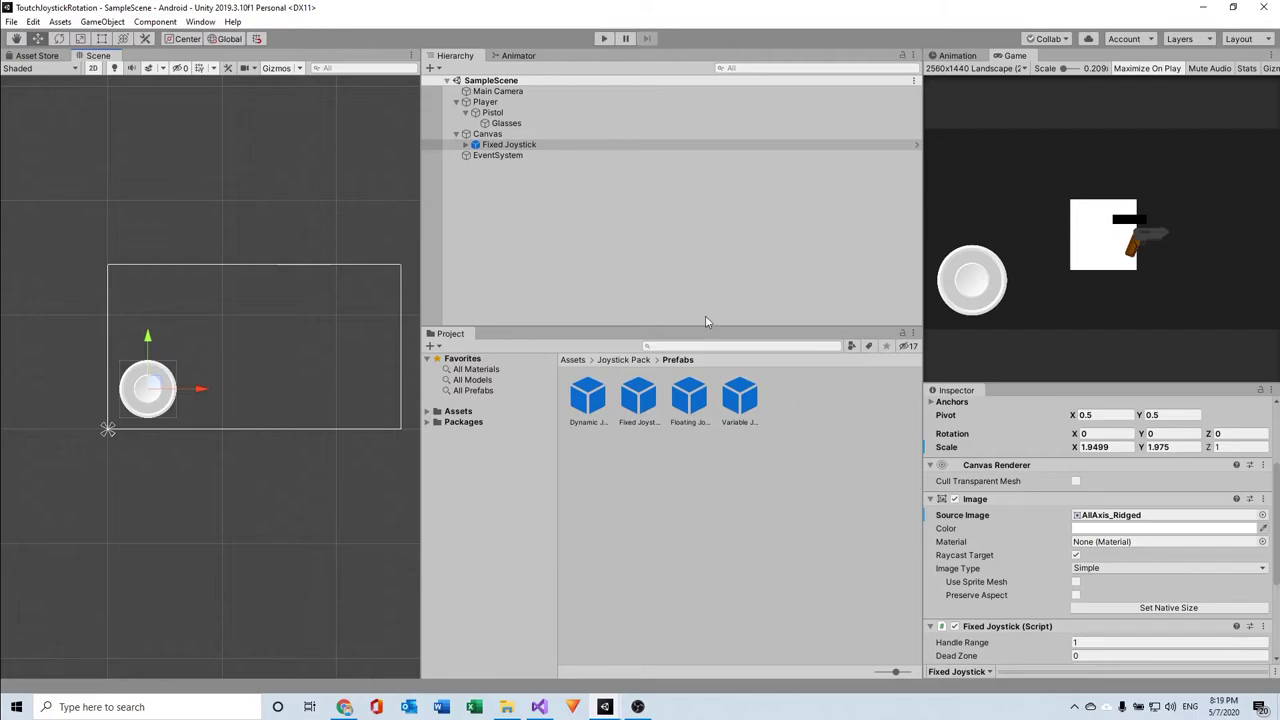
{"action": "left_click", "coordinate": [541, 224]}
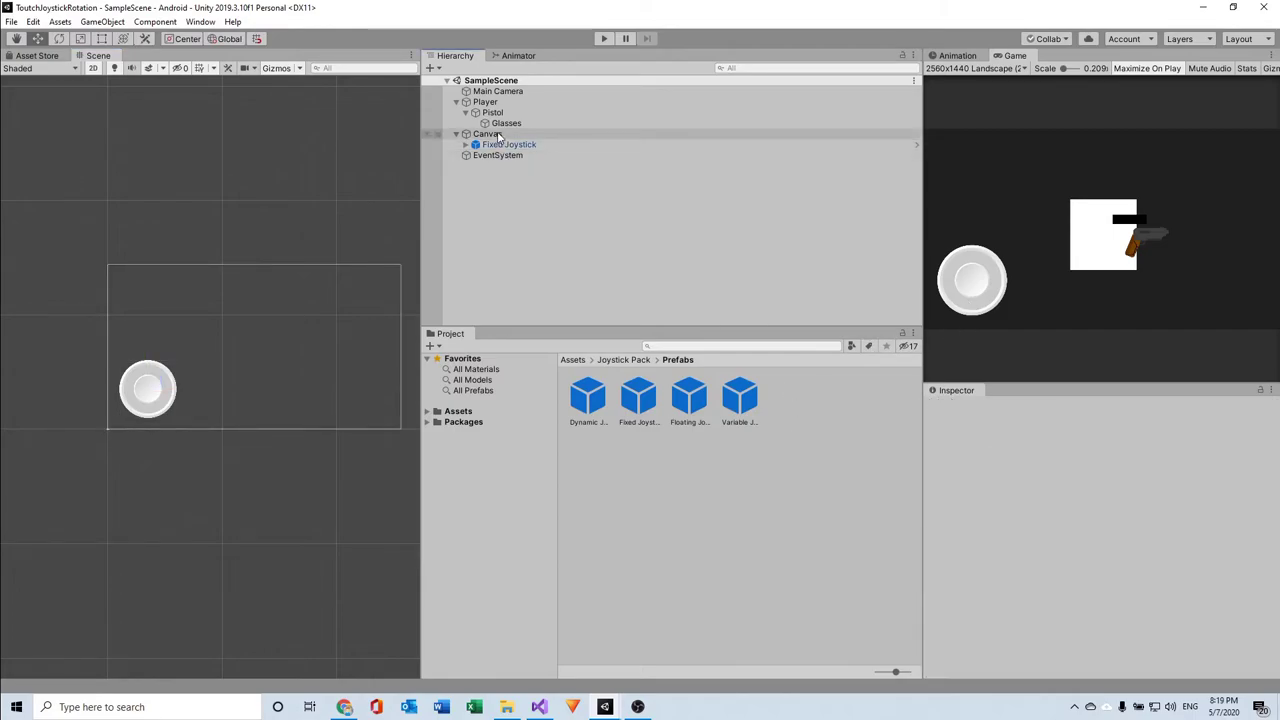
Step: Set the Canvas UI Scale Mode to Scale With Screen Size
{"action": "left_click", "coordinate": [600, 134]}
{"action": "scroll", "coordinate": [1087, 476], "scroll_direction": "down", "scroll_amount": 2}
{"action": "scroll", "coordinate": [1087, 476], "scroll_direction": "down", "scroll_amount": 1}
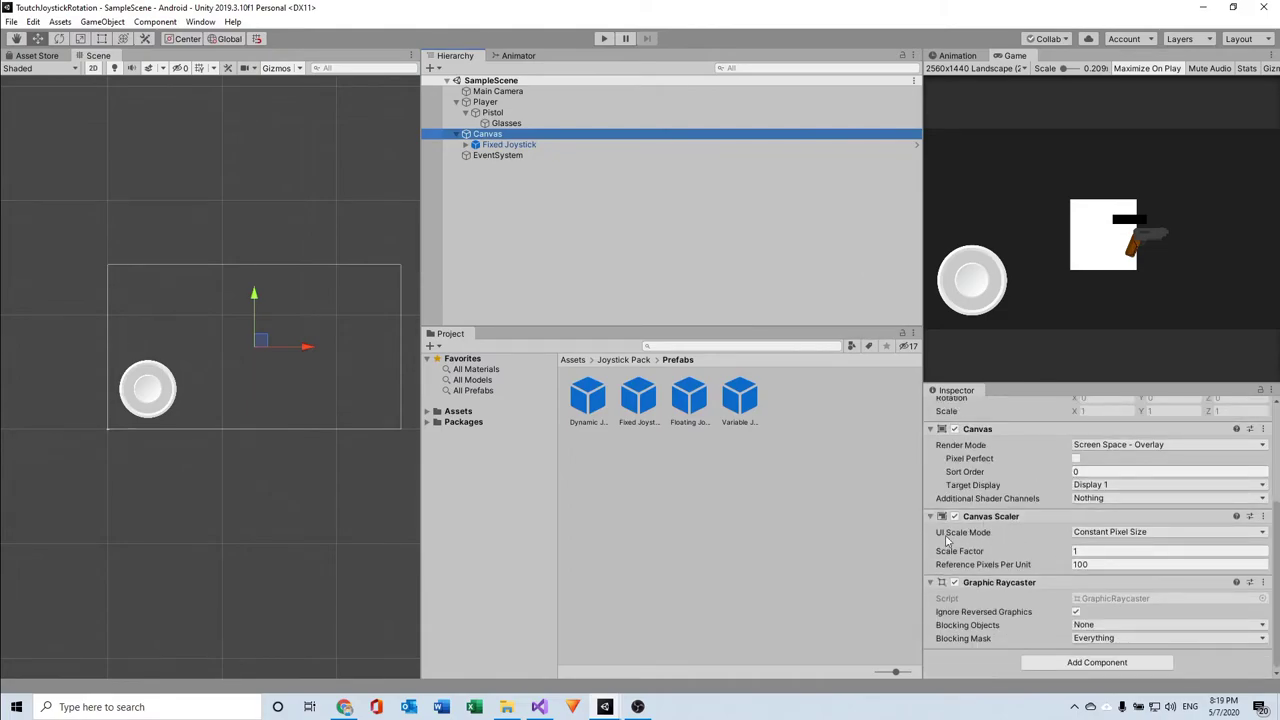
{"action": "left_click", "coordinate": [1150, 532]}
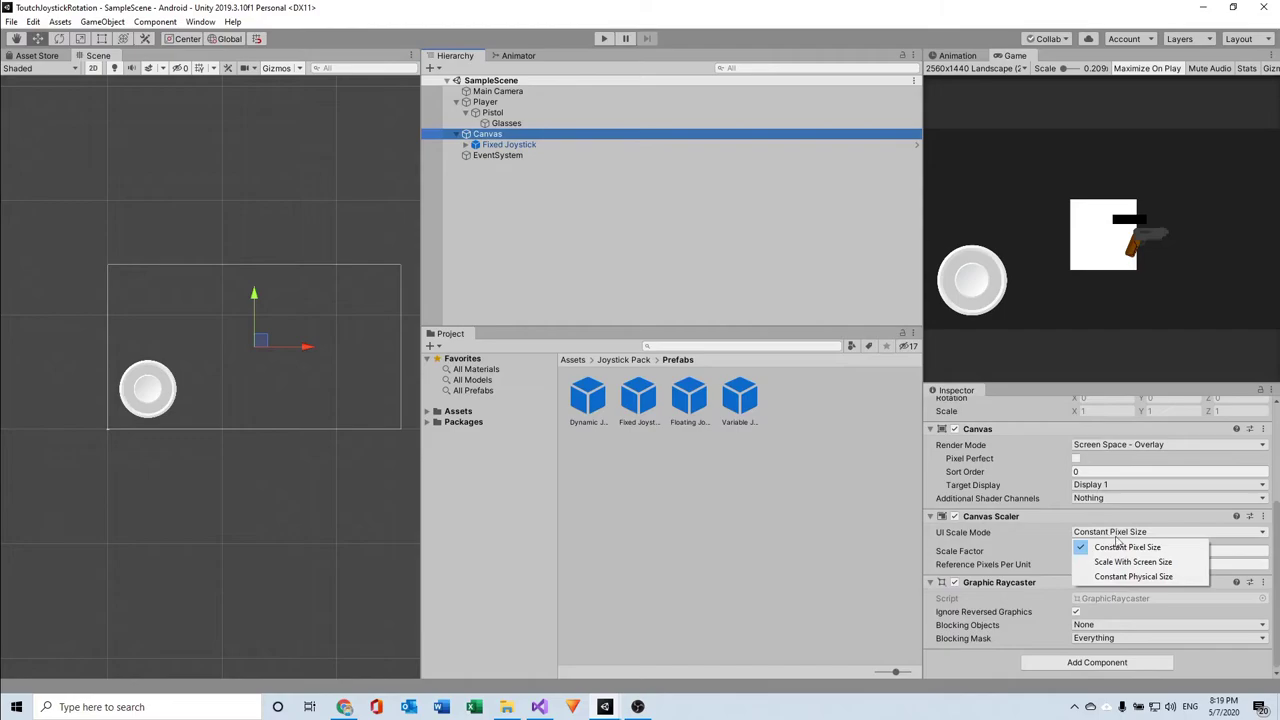
{"action": "left_click", "coordinate": [1134, 562]}
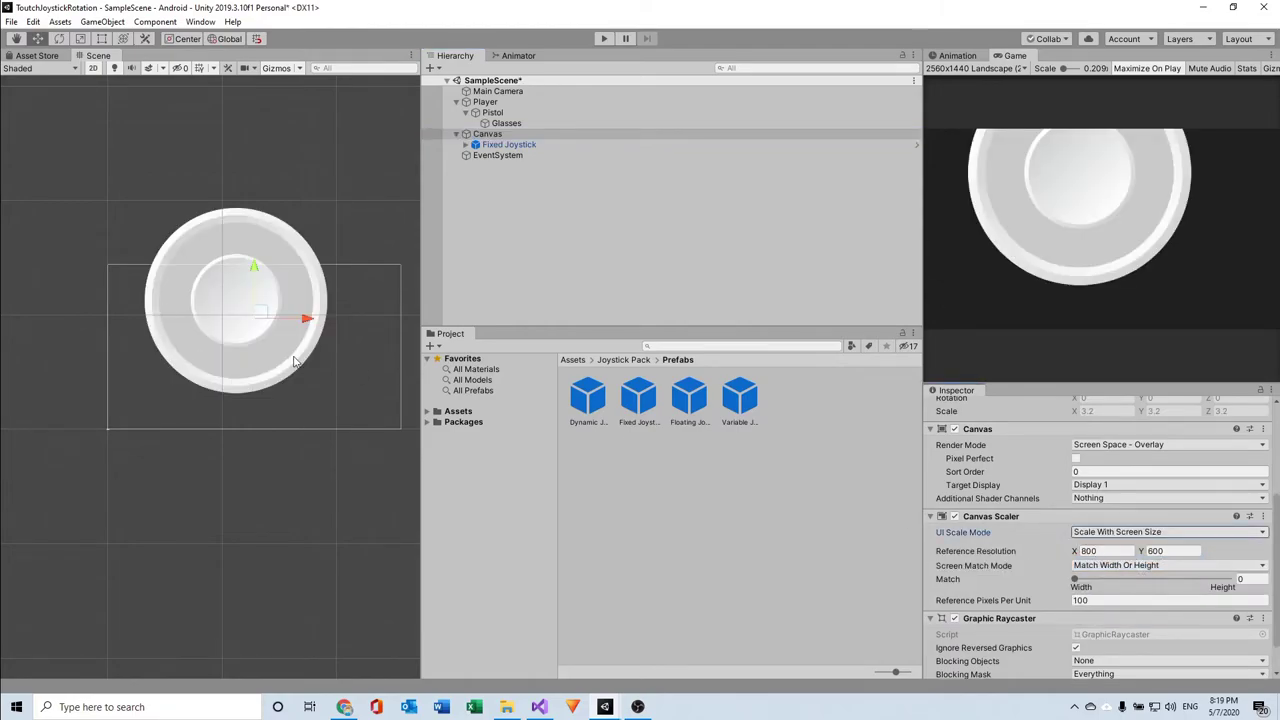
Step: Set the Game view preview resolution to 800x480 Landscape
{"action": "scroll", "coordinate": [294, 362], "scroll_direction": "down", "scroll_amount": 3}
{"action": "scroll", "coordinate": [268, 346], "scroll_direction": "up", "scroll_amount": 4}
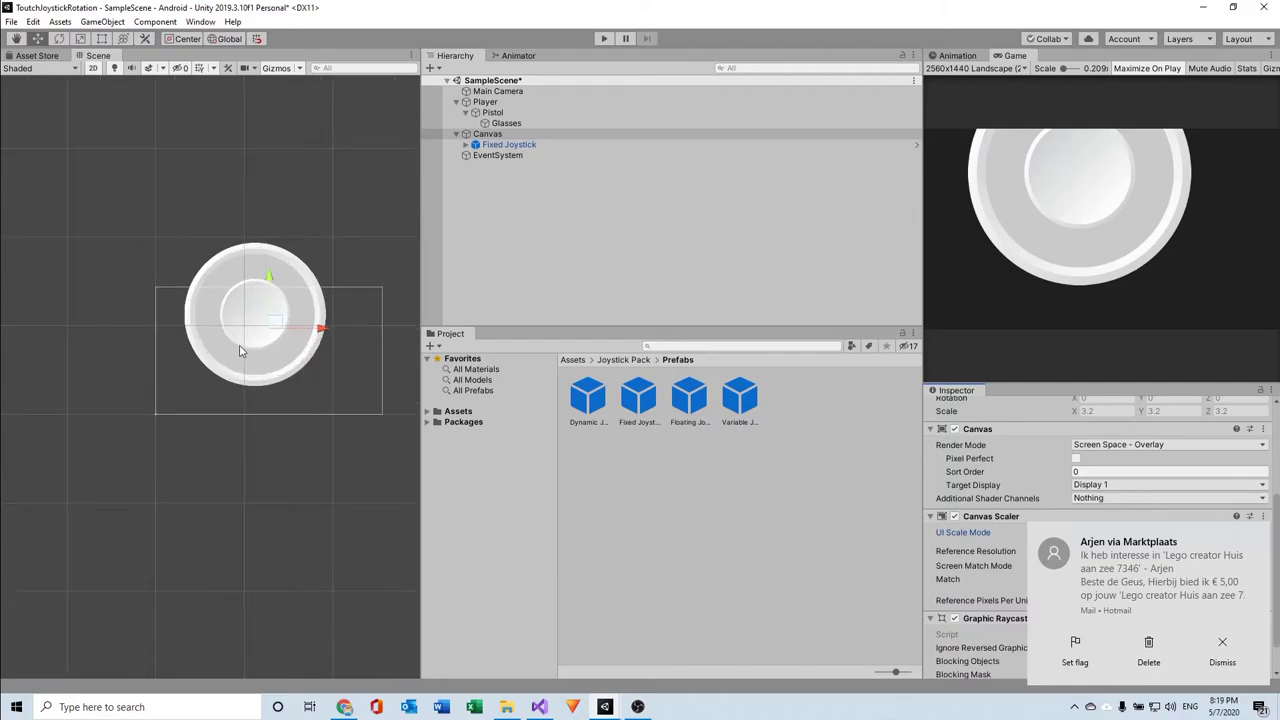
{"action": "scroll", "coordinate": [300, 357], "scroll_direction": "up", "scroll_amount": 1}
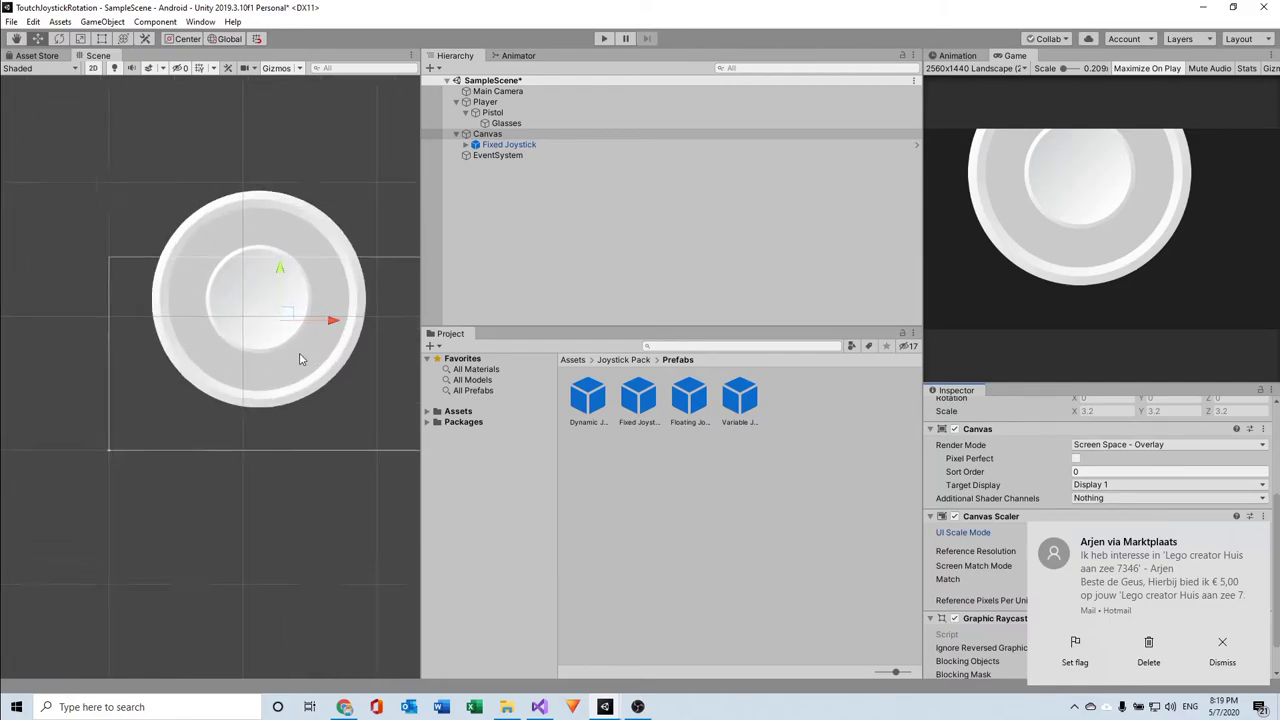
{"action": "scroll", "coordinate": [300, 357], "scroll_direction": "up", "scroll_amount": 1}
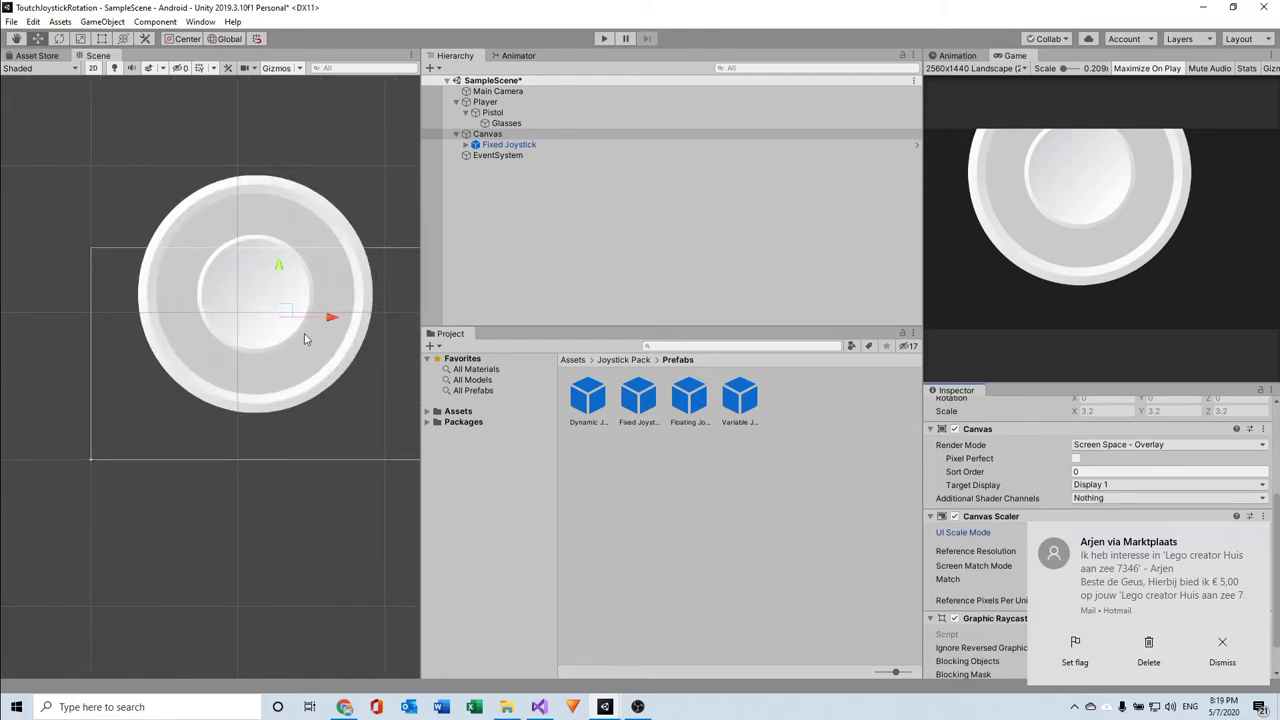
{"action": "left_click", "coordinate": [988, 70]}
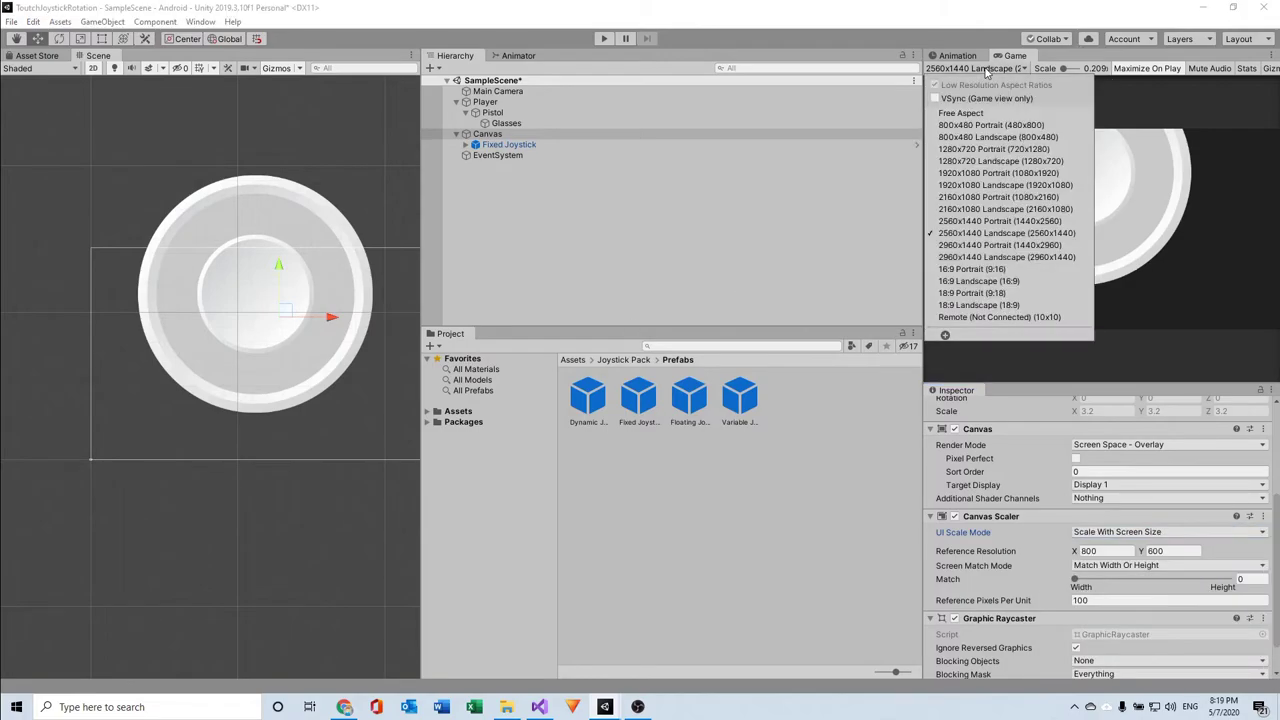
{"action": "left_click", "coordinate": [995, 137]}
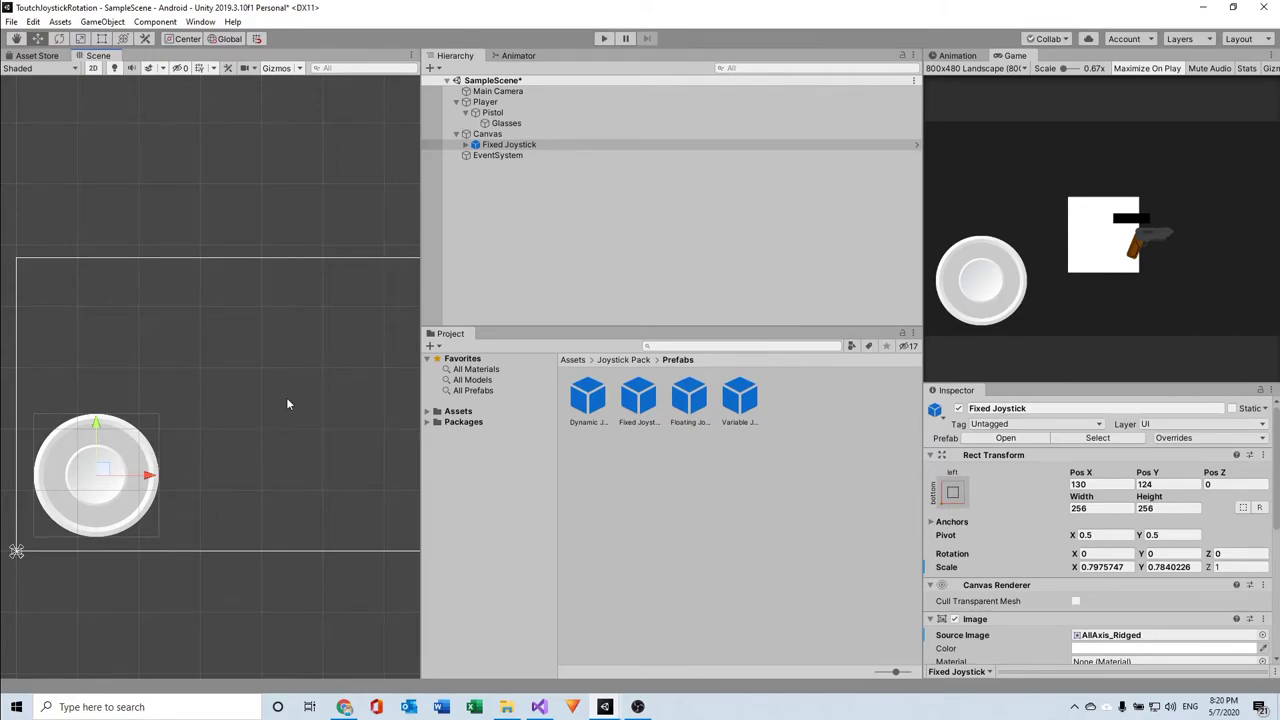
Step: Select Player in the Hierarchy and return the Project window to Assets
{"action": "left_click", "coordinate": [585, 102]}
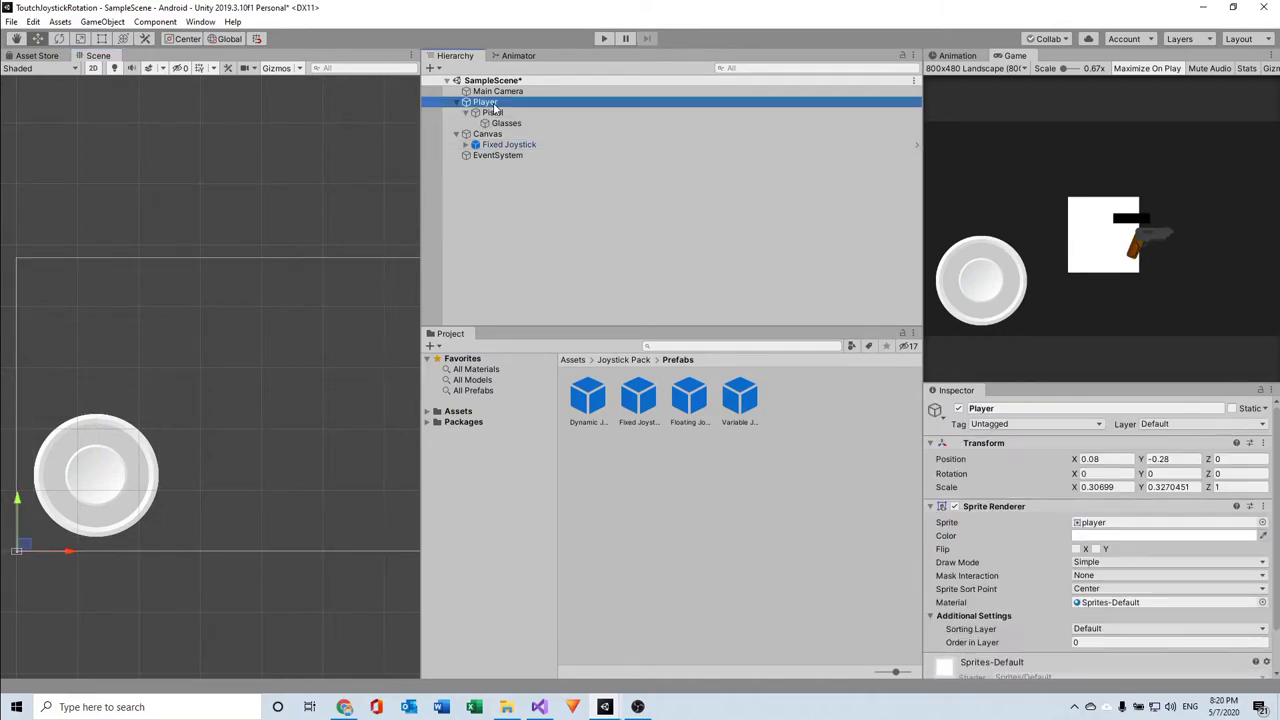
{"action": "scroll", "coordinate": [1001, 554], "scroll_direction": "down", "scroll_amount": 2}
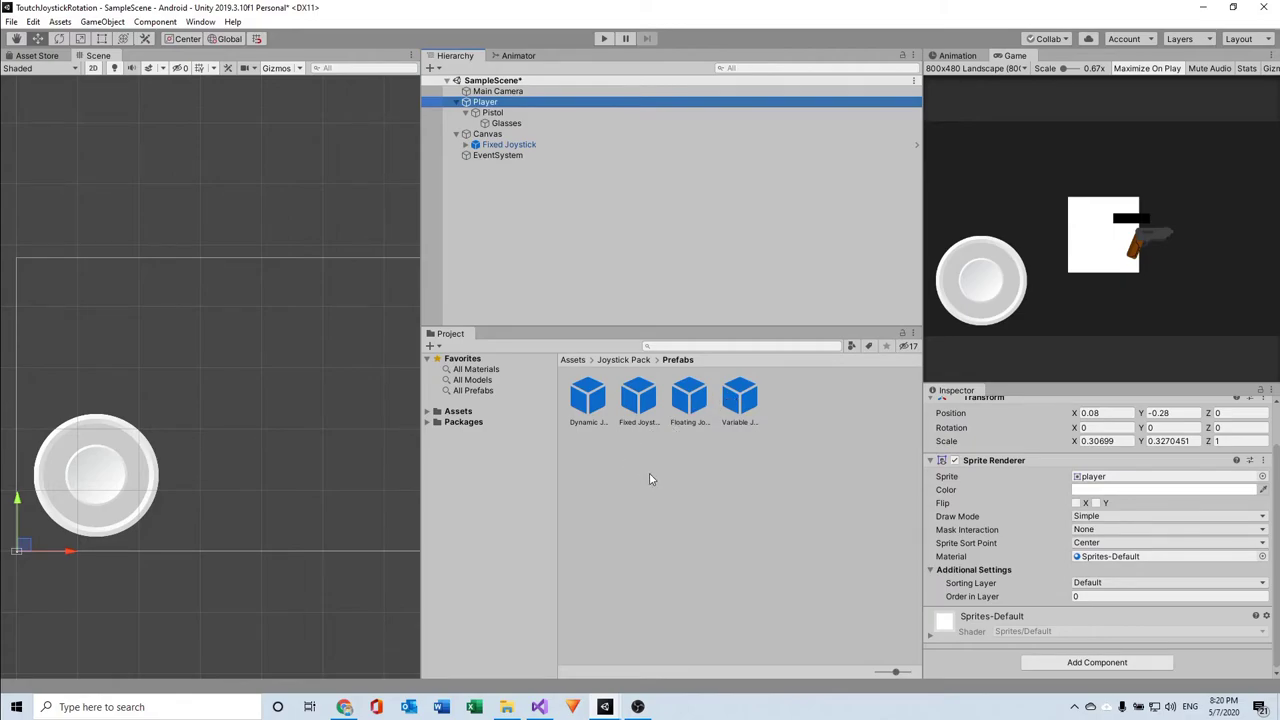
{"action": "left_click", "coordinate": [574, 361]}
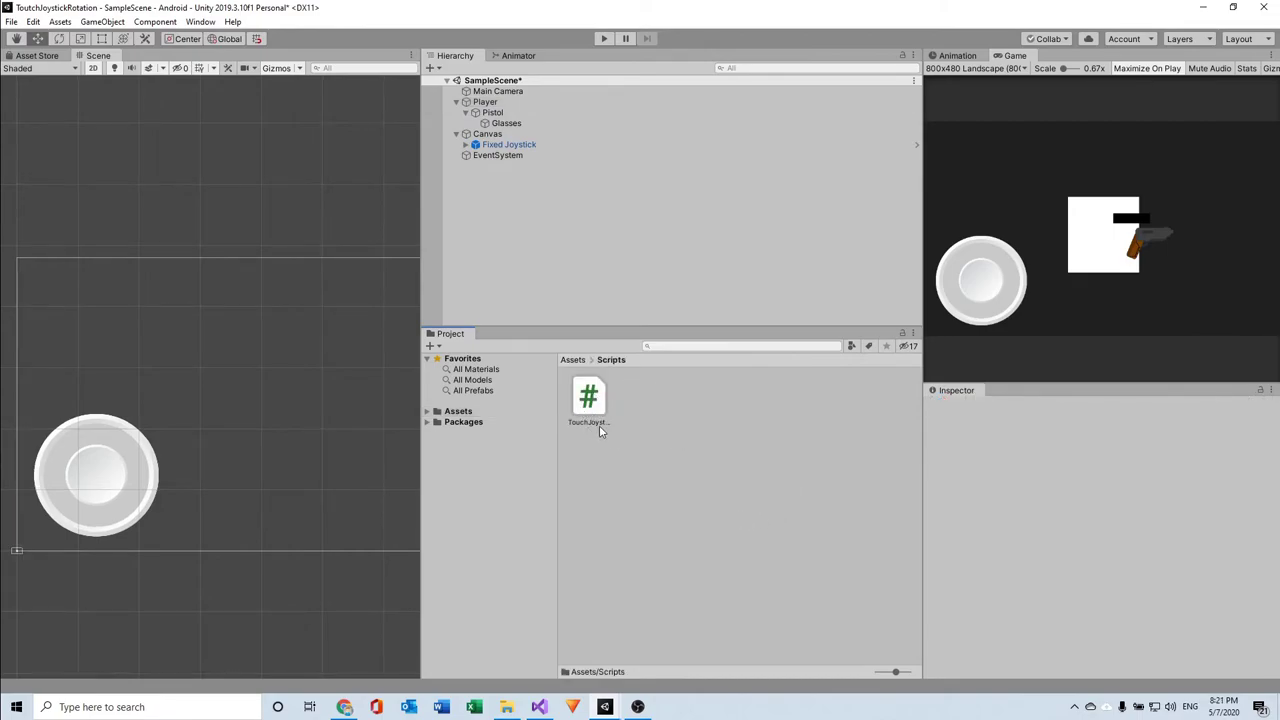
Step: Attach TouchJoystickRotation to Player and assign Fixed Joystick as its Joystick
{"action": "left_click", "coordinate": [599, 402]}
{"action": "left_click_drag", "start_coordinate": [588, 408], "coordinate": [497, 115]}
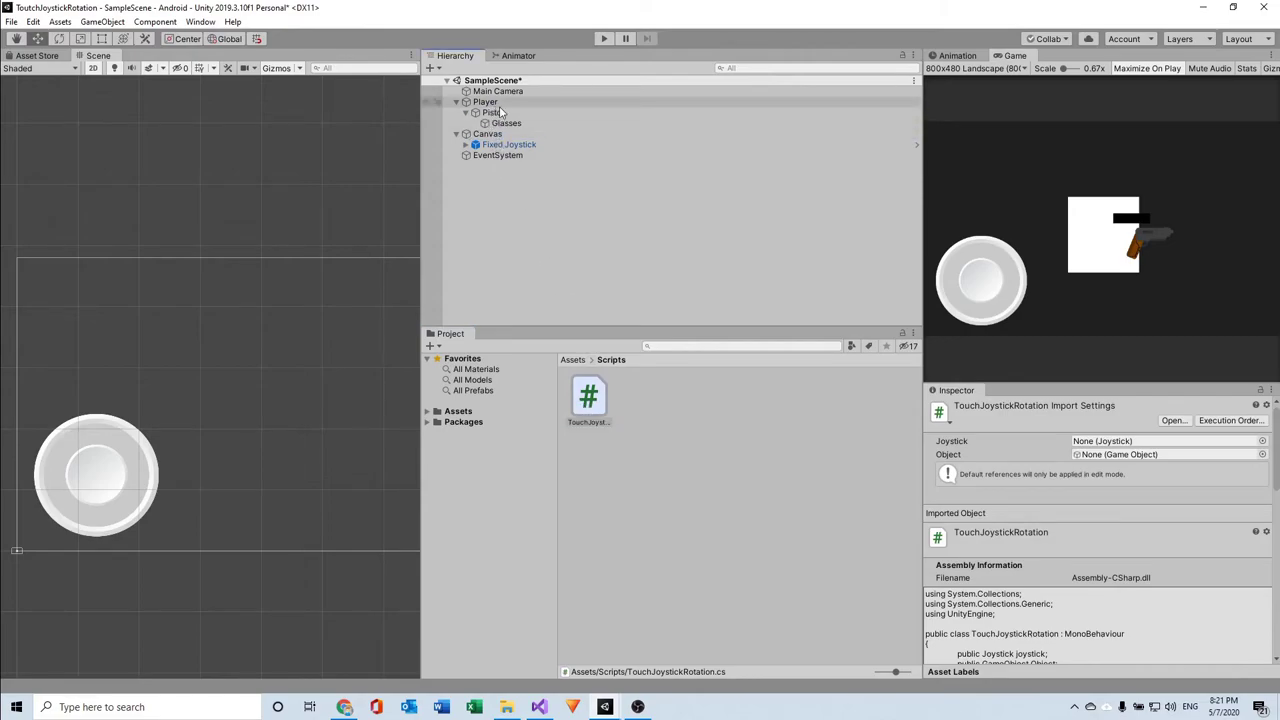
{"action": "left_click_drag", "start_coordinate": [494, 108], "coordinate": [499, 102]}
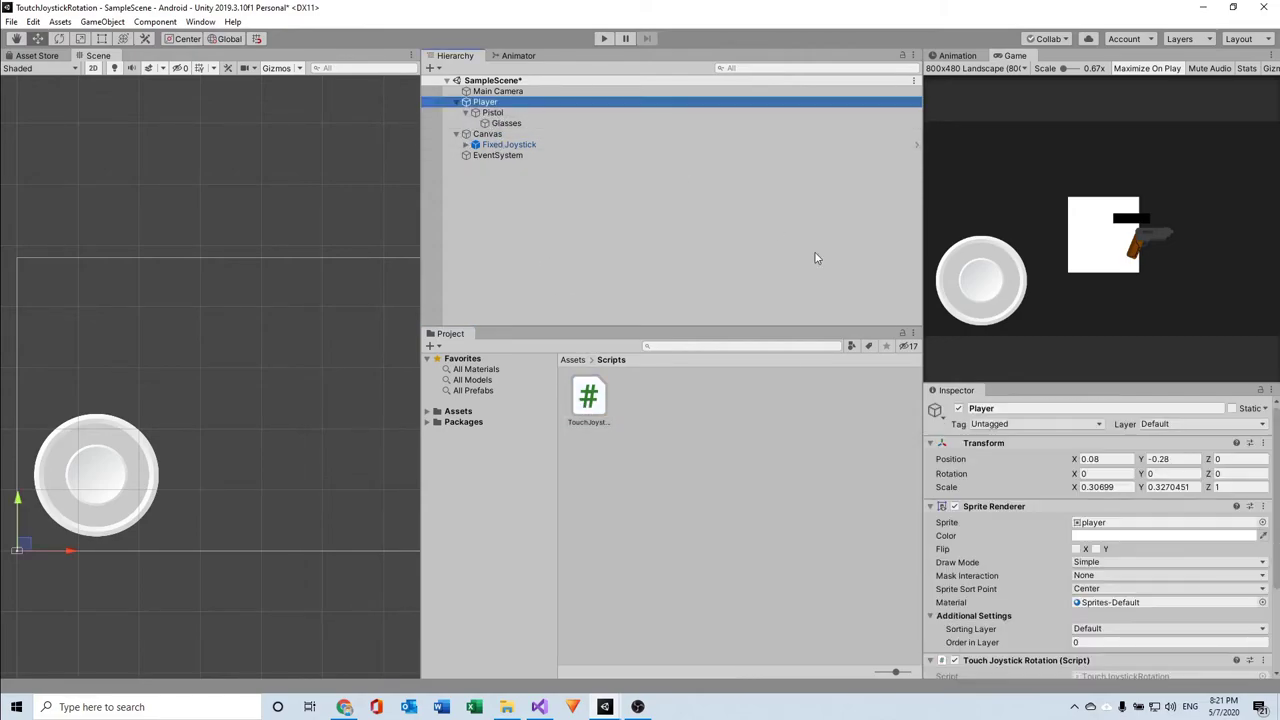
{"action": "scroll", "coordinate": [1015, 483], "scroll_direction": "down", "scroll_amount": 3}
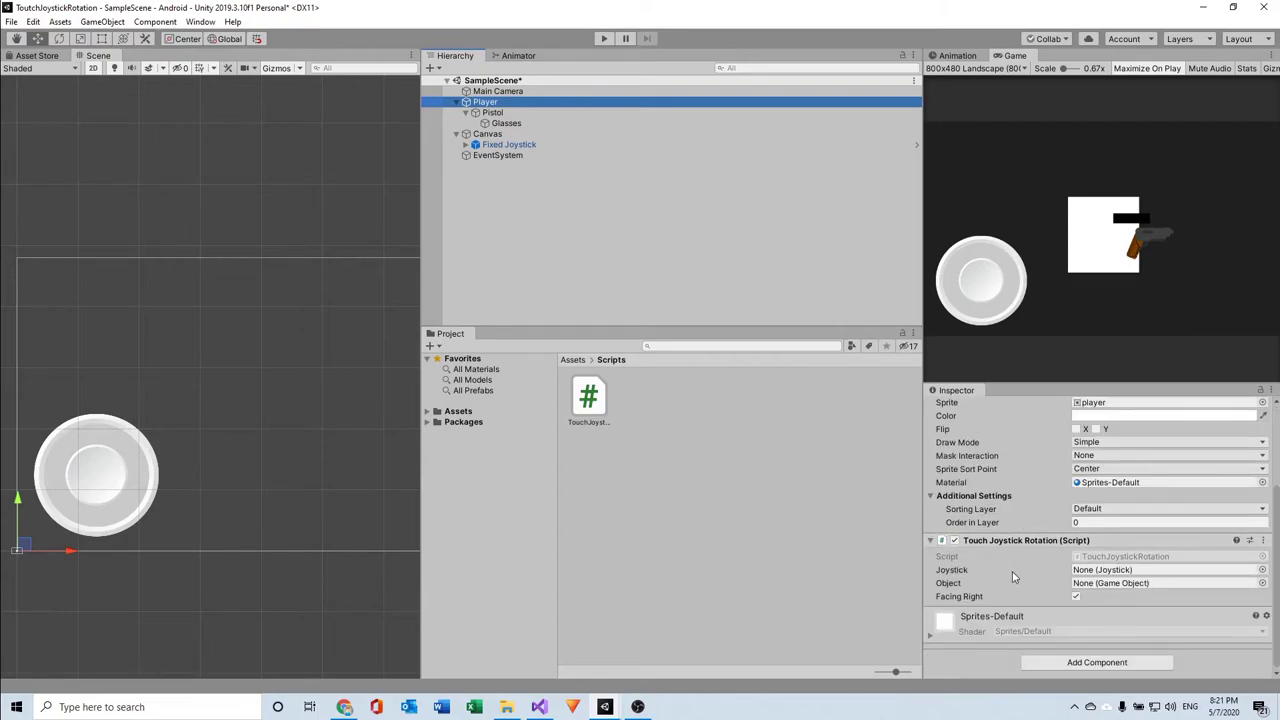
{"action": "left_click", "coordinate": [527, 145]}
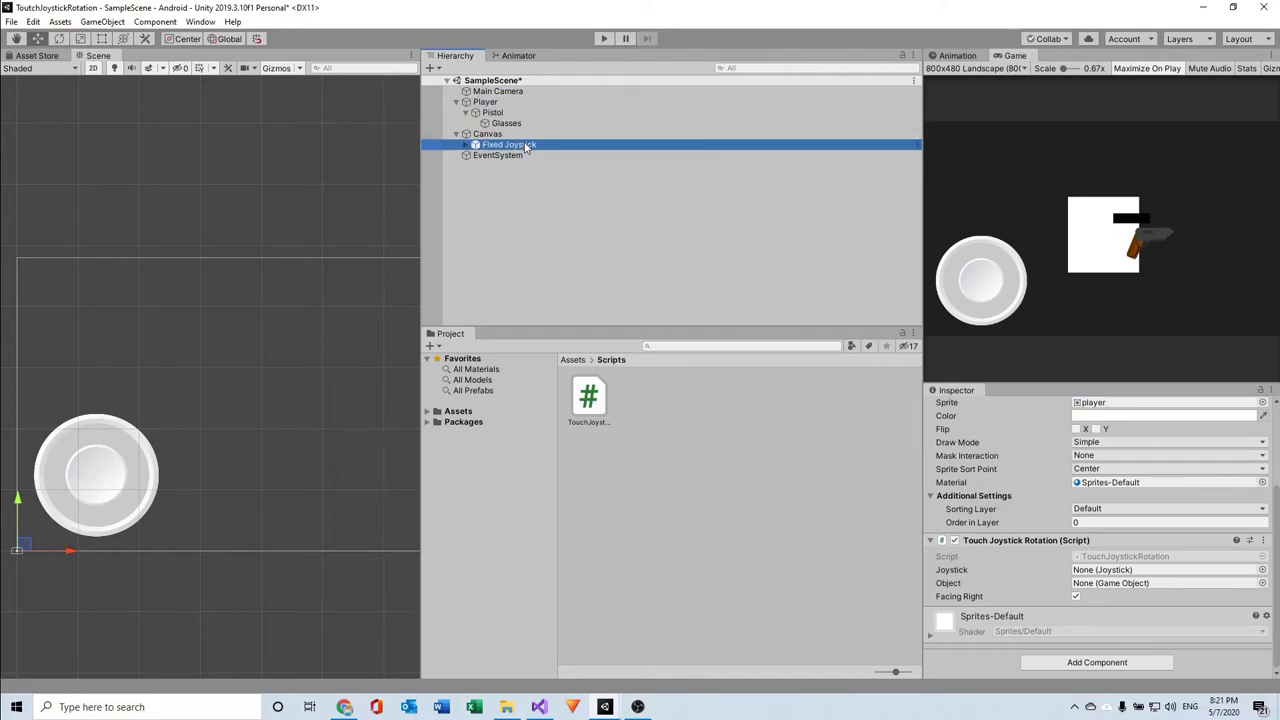
{"action": "mouse_move", "coordinate": [527, 145]}
{"action": "left_mouse_down"}
{"action": "mouse_move", "coordinate": [1113, 665]}
{"action": "mouse_move", "coordinate": [1106, 611]}
{"action": "left_mouse_up"}
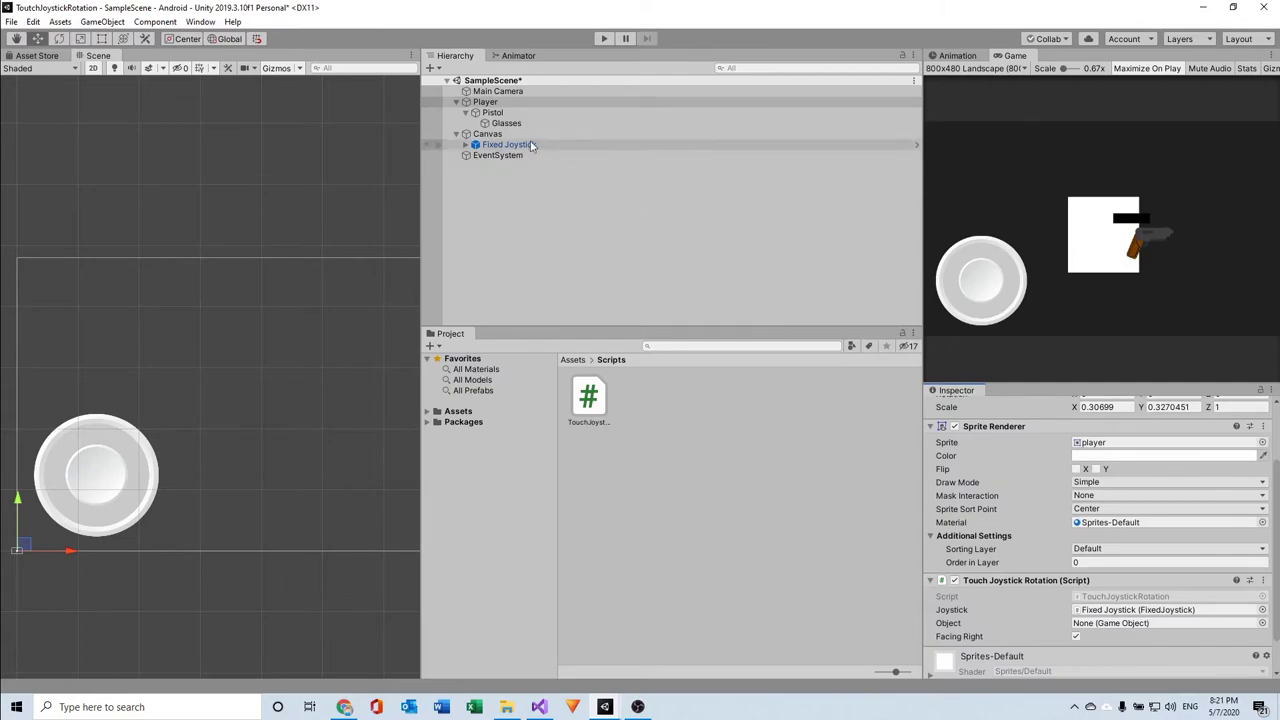
Step: Assign Pistol as the script's Object and save the scene with Ctrl+S
{"action": "left_click", "coordinate": [466, 112]}
{"action": "left_click", "coordinate": [491, 114]}
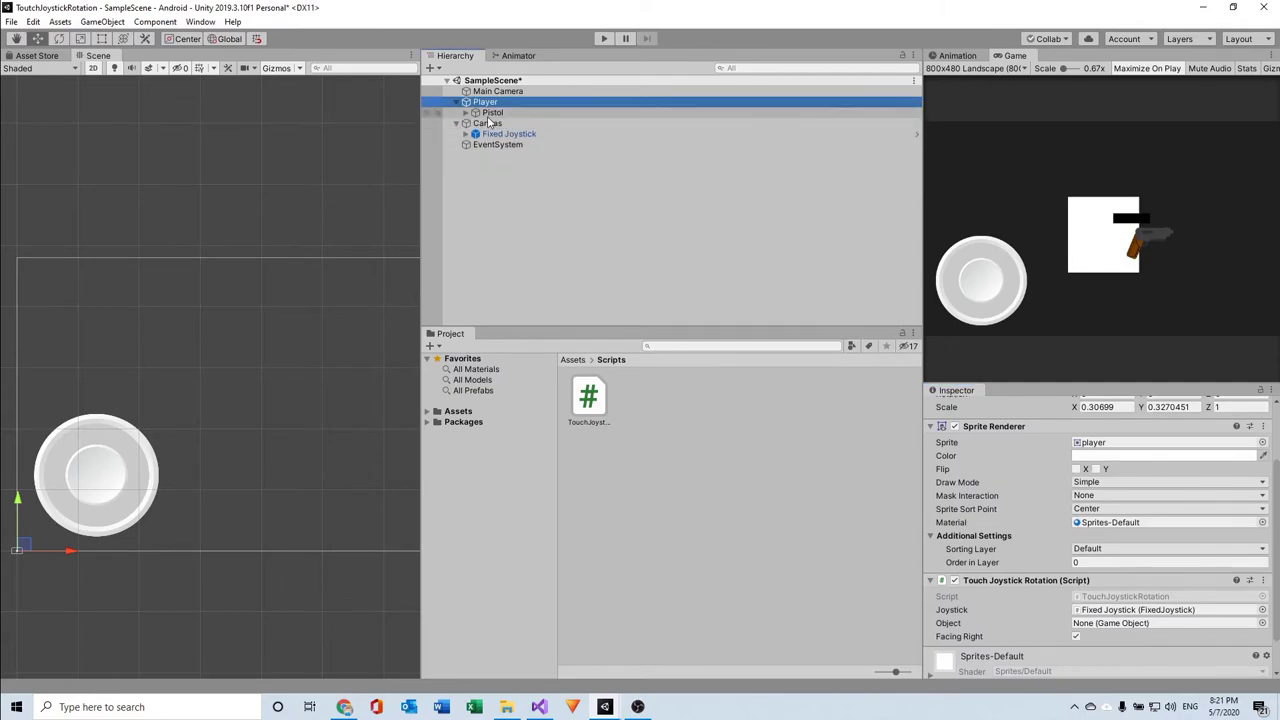
{"action": "left_click", "coordinate": [485, 102]}
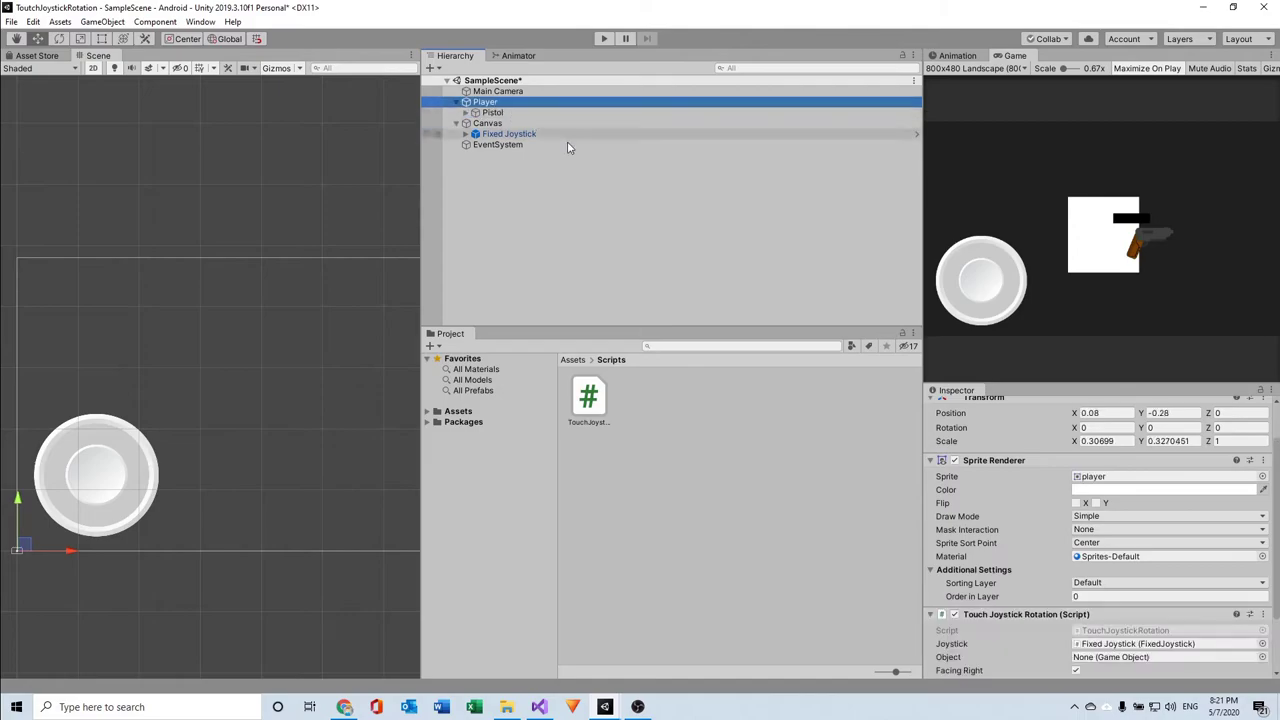
{"action": "scroll", "coordinate": [953, 511], "scroll_direction": "down", "scroll_amount": 2}
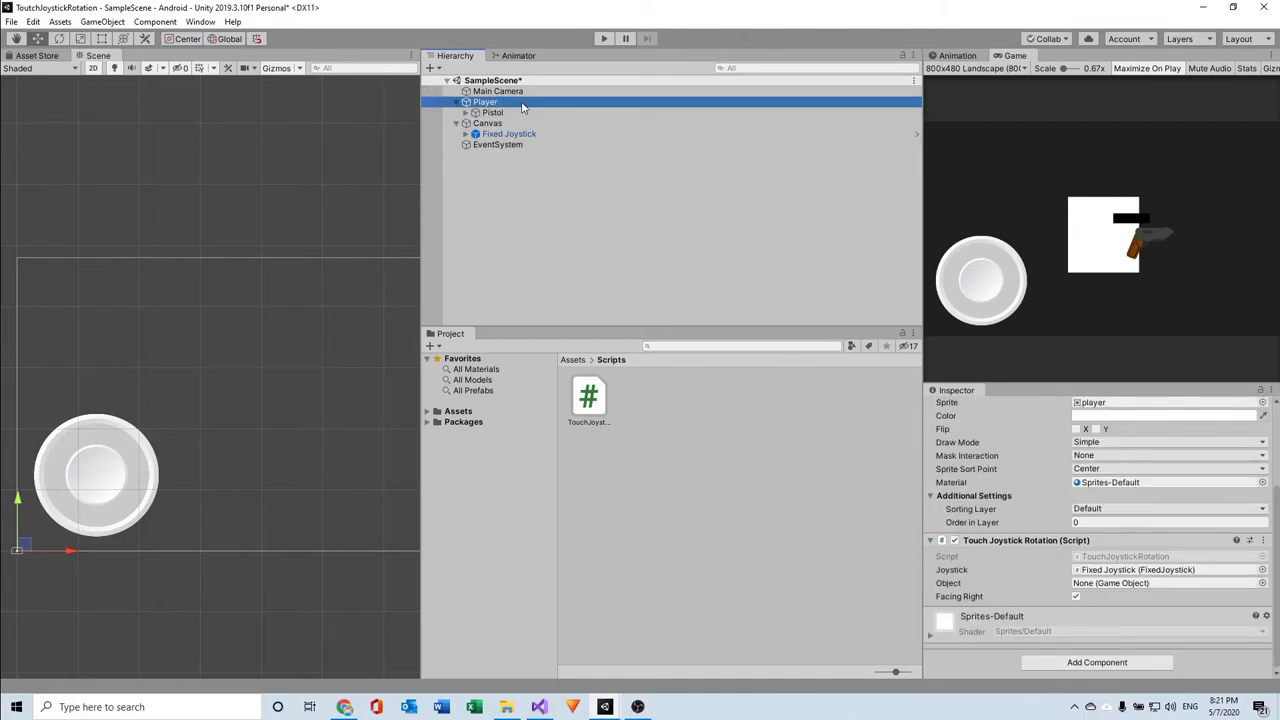
{"action": "left_click_drag", "start_coordinate": [492, 112], "coordinate": [1150, 583]}
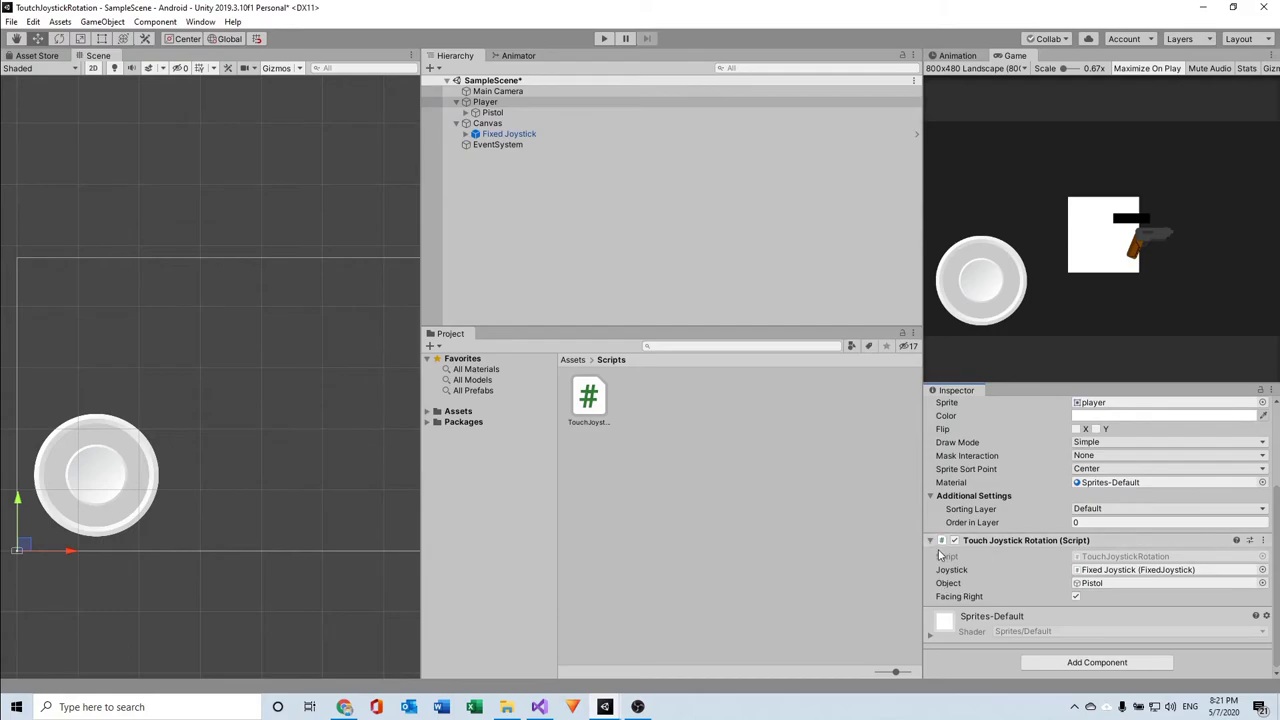
{"action": "key", "text": "ctrl+s"}
{"action": "left_click", "coordinate": [573, 359]}
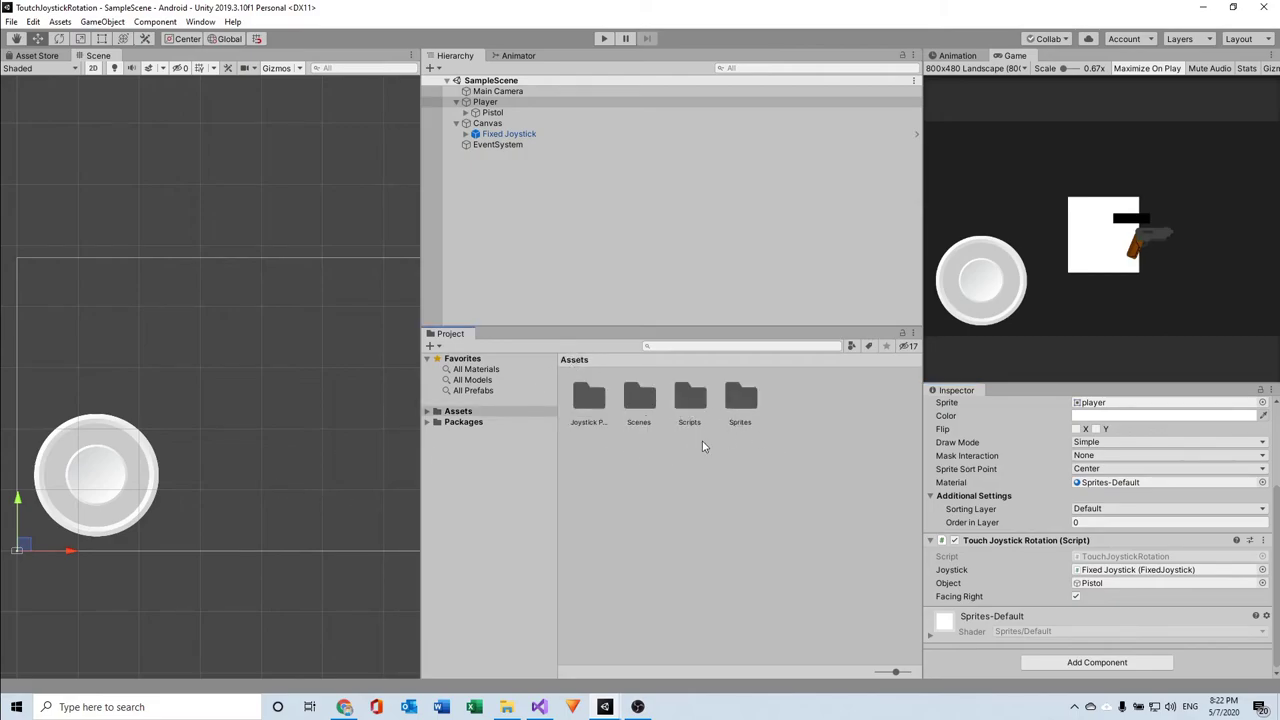
Step: In Assets > Sprites, change the Pistol sprite's pivot from Center to Left and apply
{"action": "double_click", "coordinate": [738, 408]}
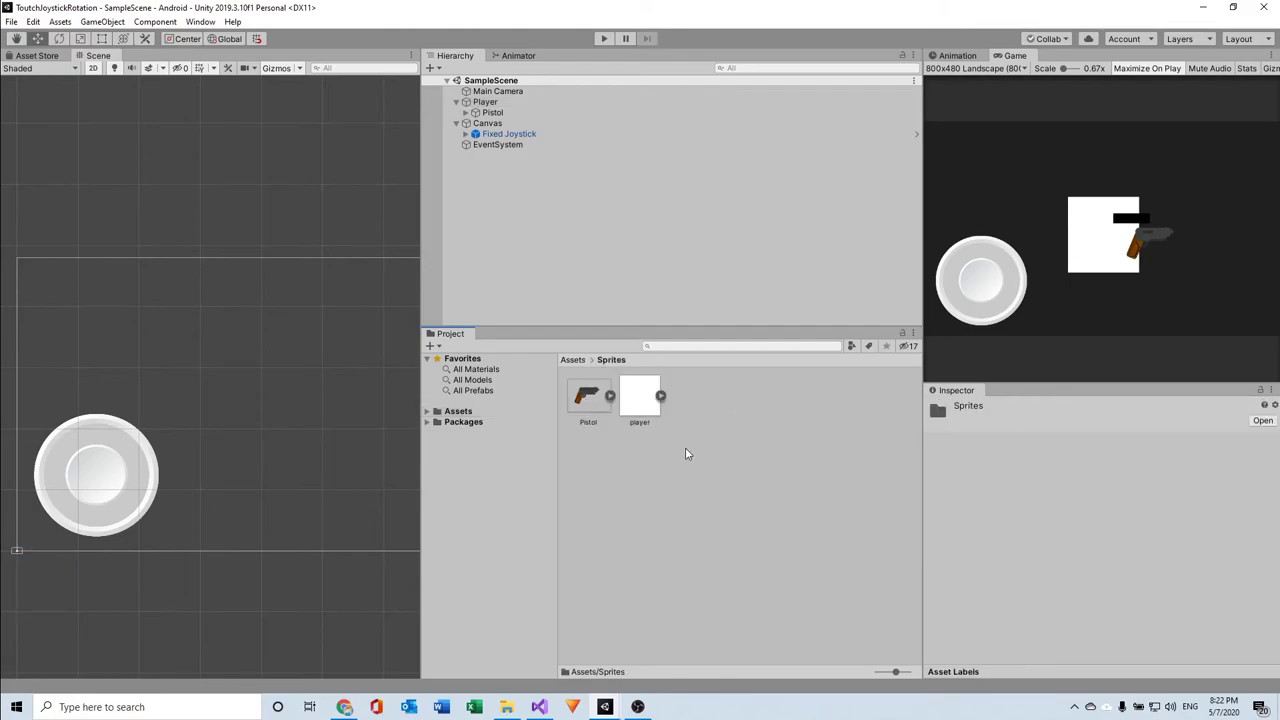
{"action": "left_click", "coordinate": [585, 408]}
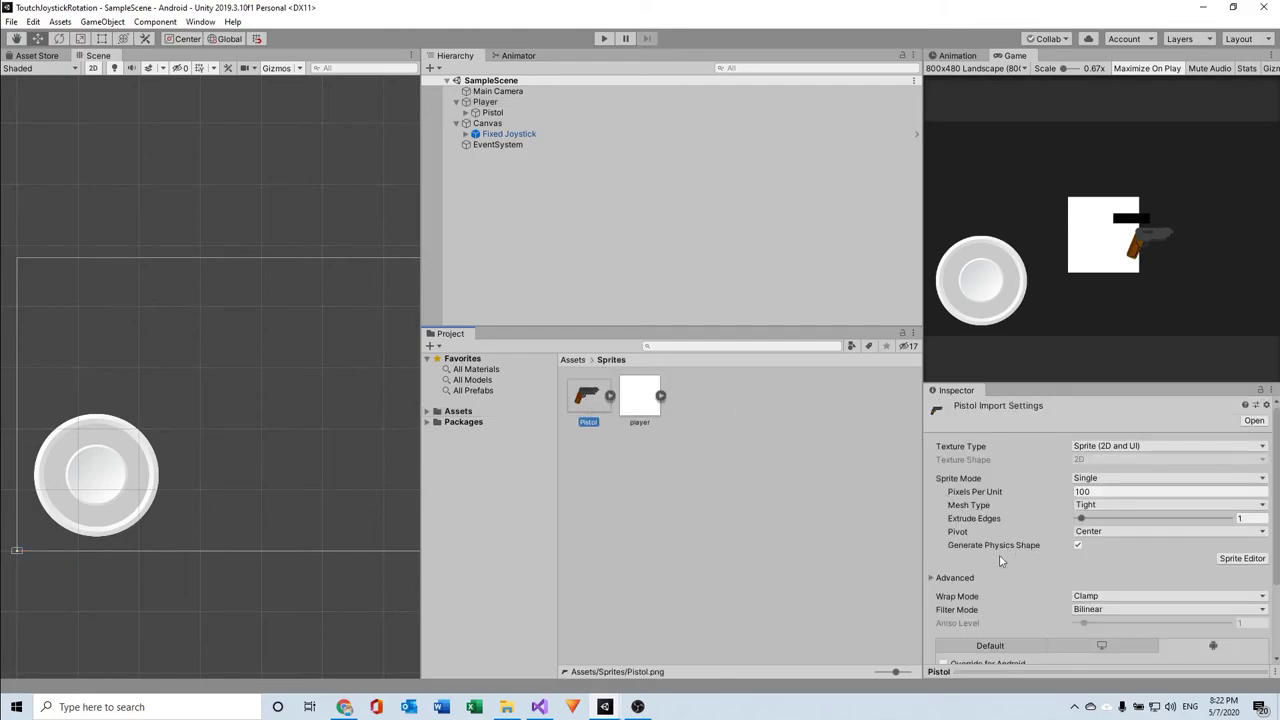
{"action": "scroll", "coordinate": [1100, 585], "scroll_direction": "down", "scroll_amount": 2}
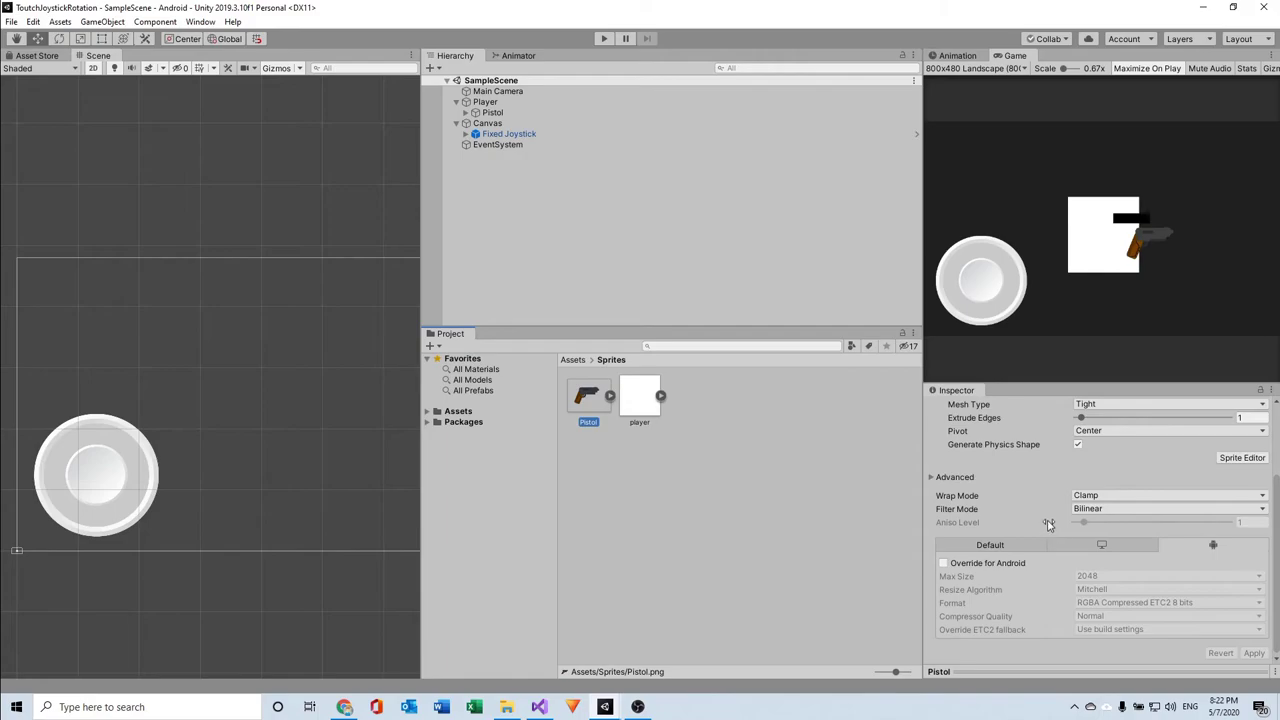
{"action": "scroll", "coordinate": [1060, 526], "scroll_direction": "up", "scroll_amount": 2}
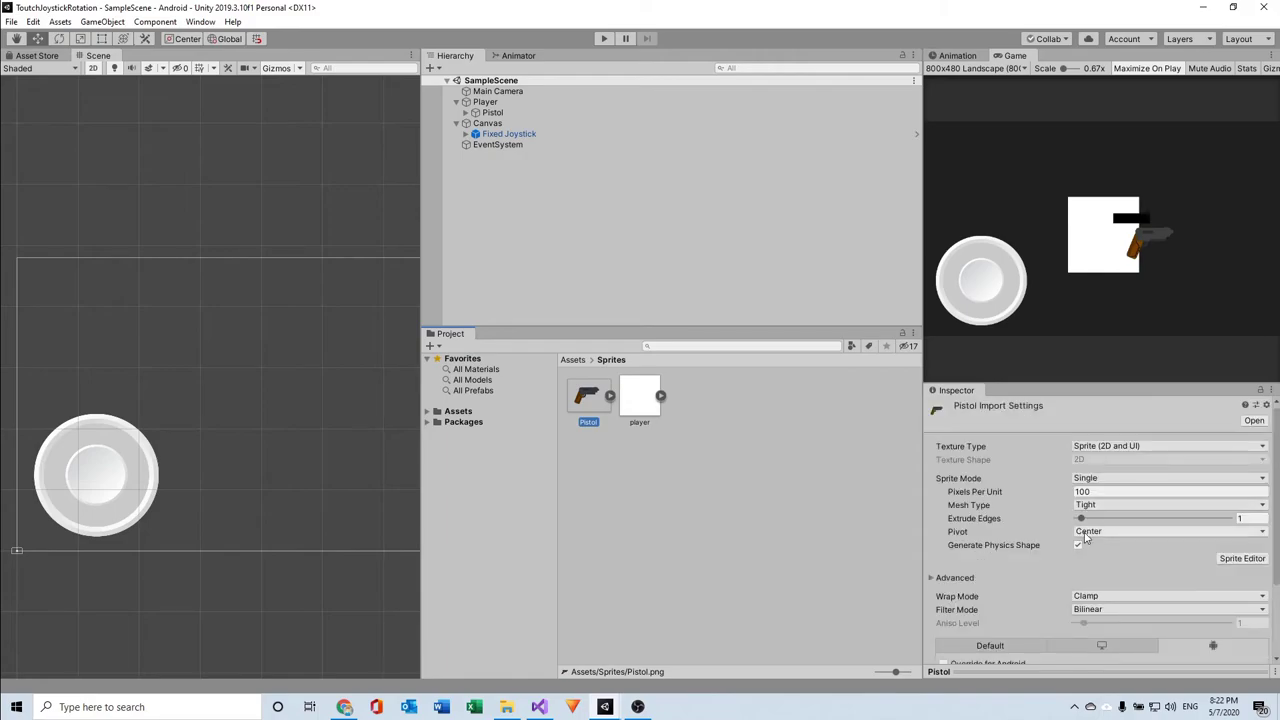
{"action": "left_click", "coordinate": [1086, 531]}
{"action": "left_click", "coordinate": [1090, 608]}
{"action": "scroll", "coordinate": [1143, 589], "scroll_direction": "down", "scroll_amount": 2}
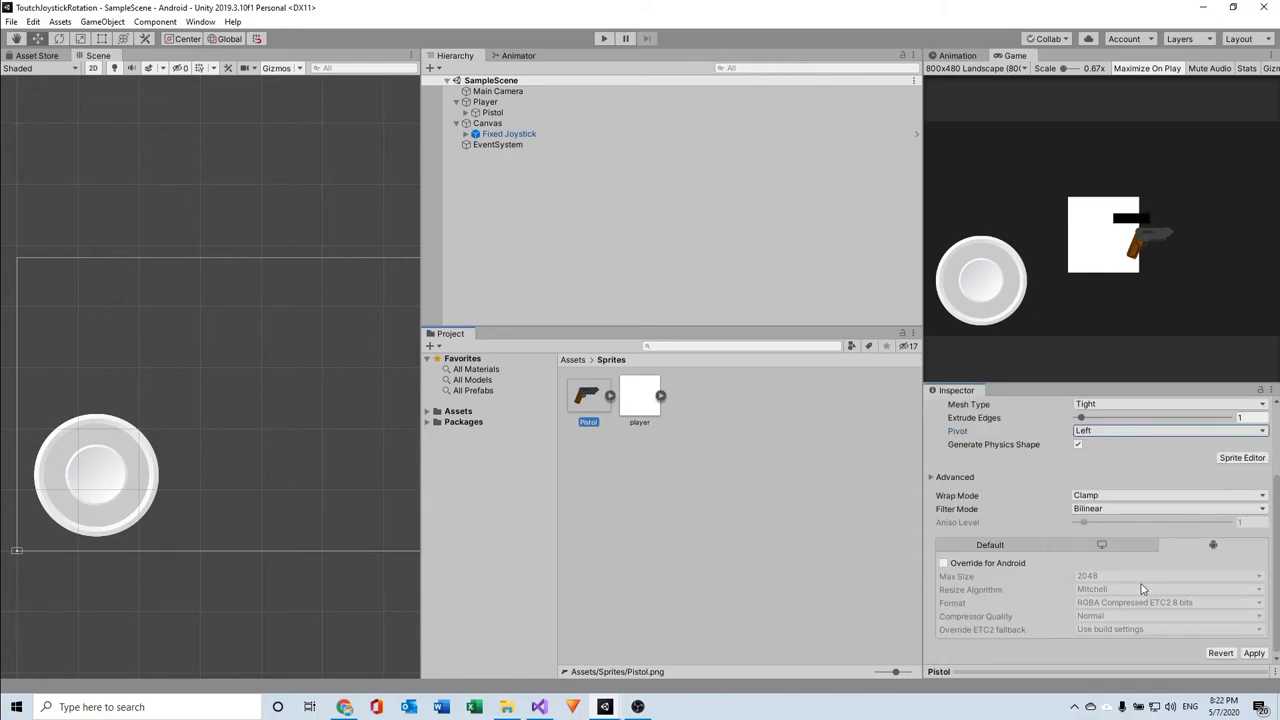
{"action": "left_click", "coordinate": [1256, 654]}
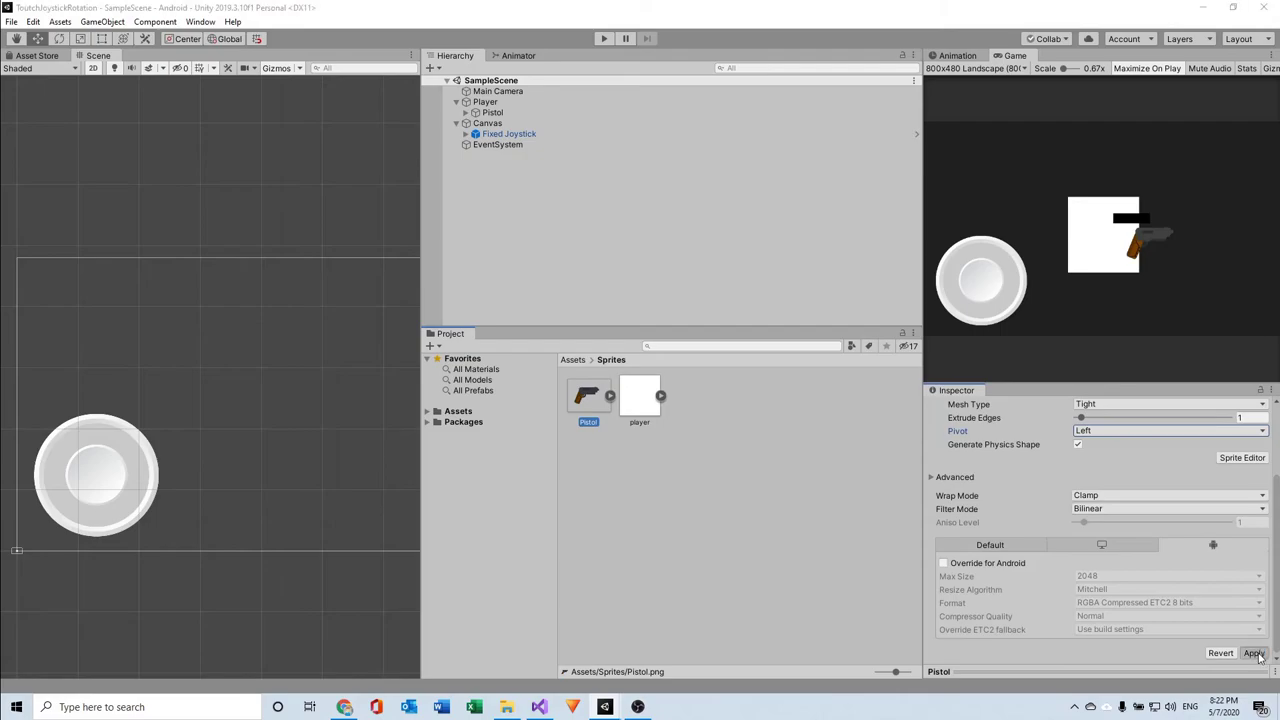
Step: Reparent Glasses from Pistol to Player, and move the Pistol against the player square
{"action": "scroll", "coordinate": [57, 490], "scroll_direction": "up", "scroll_amount": 1}
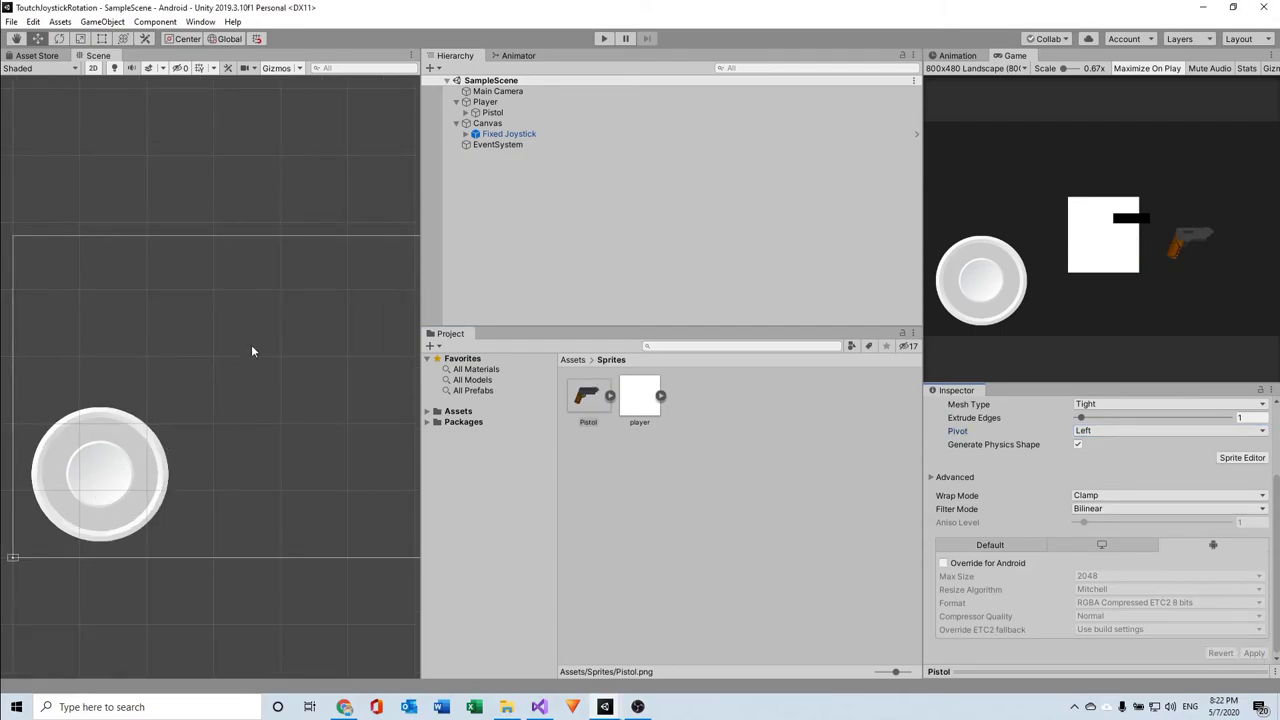
{"action": "left_click", "coordinate": [507, 114]}
{"action": "key", "text": "f"}
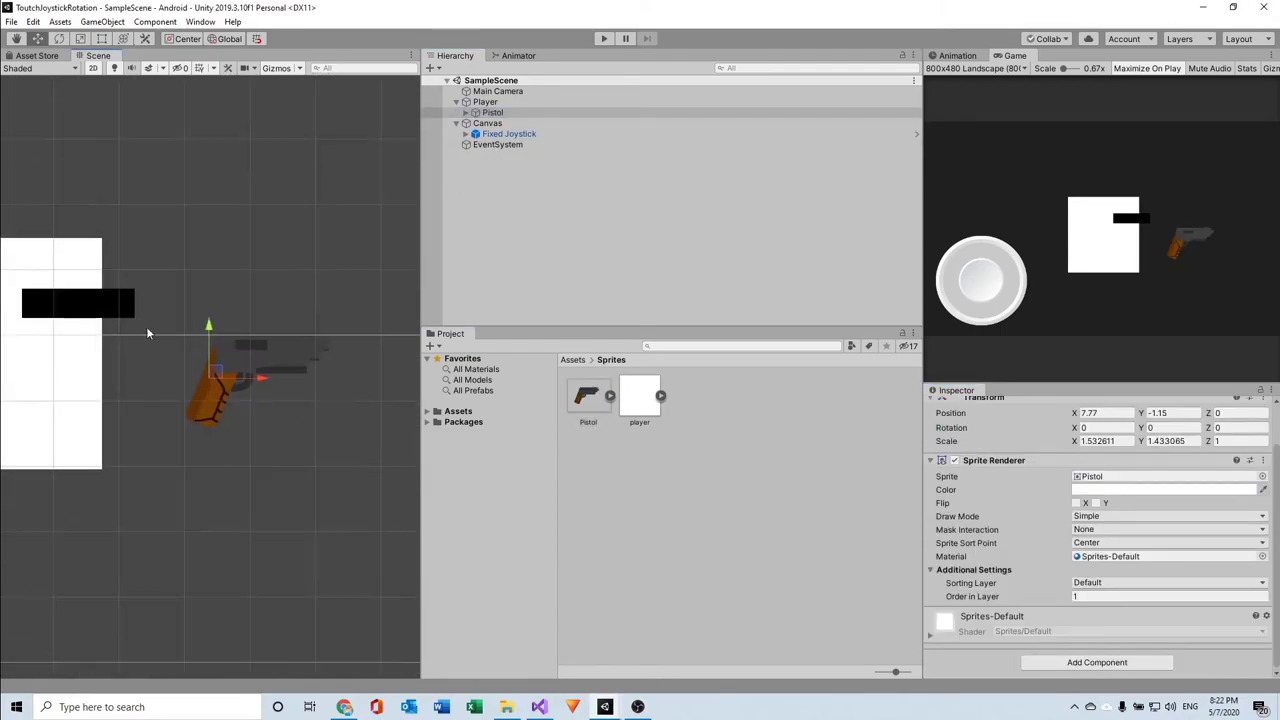
{"action": "left_click_drag", "start_coordinate": [257, 382], "coordinate": [277, 381]}
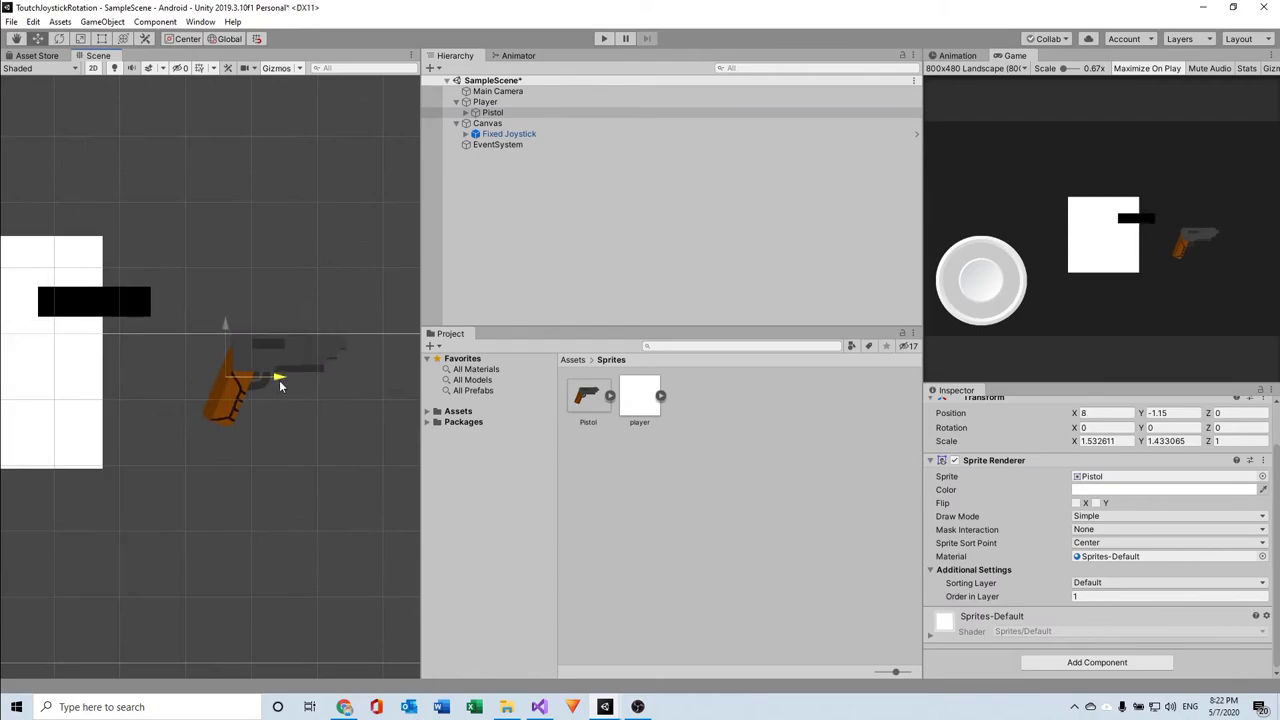
{"action": "left_click", "coordinate": [465, 112]}
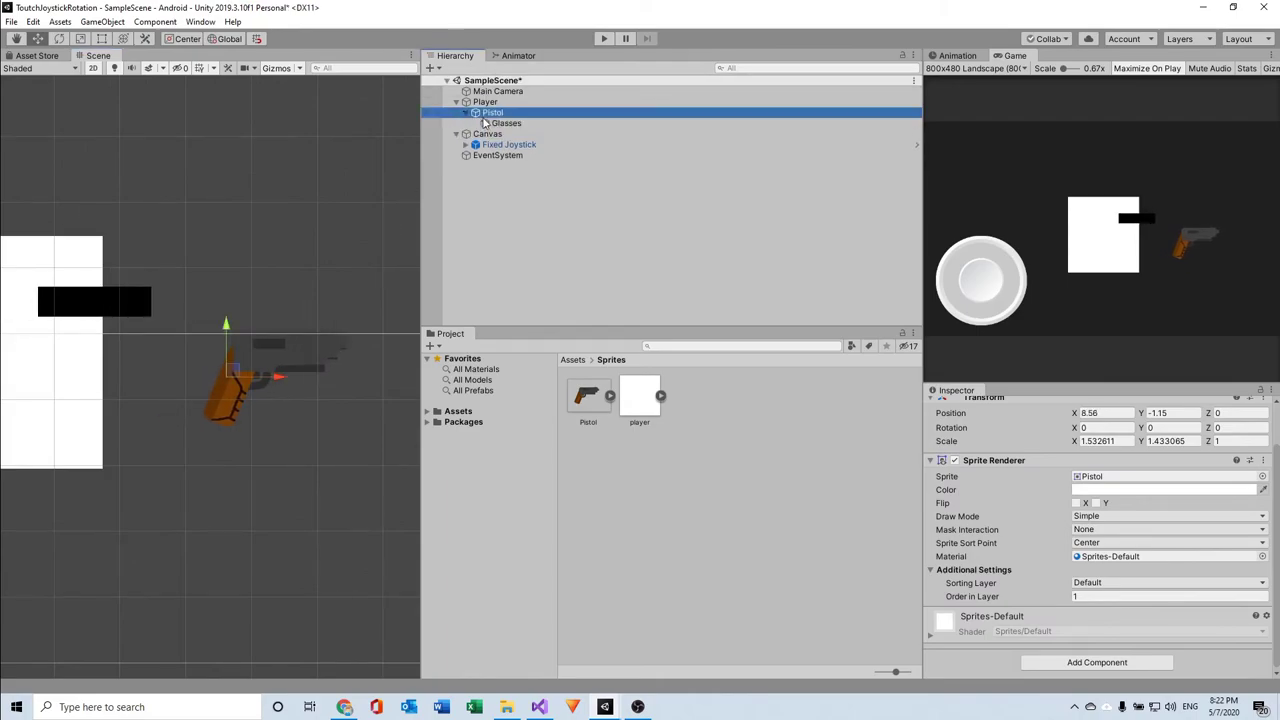
{"action": "left_click_drag", "start_coordinate": [497, 123], "coordinate": [497, 122]}
{"action": "left_click", "coordinate": [497, 122]}
{"action": "left_click_drag", "start_coordinate": [341, 383], "coordinate": [230, 385]}
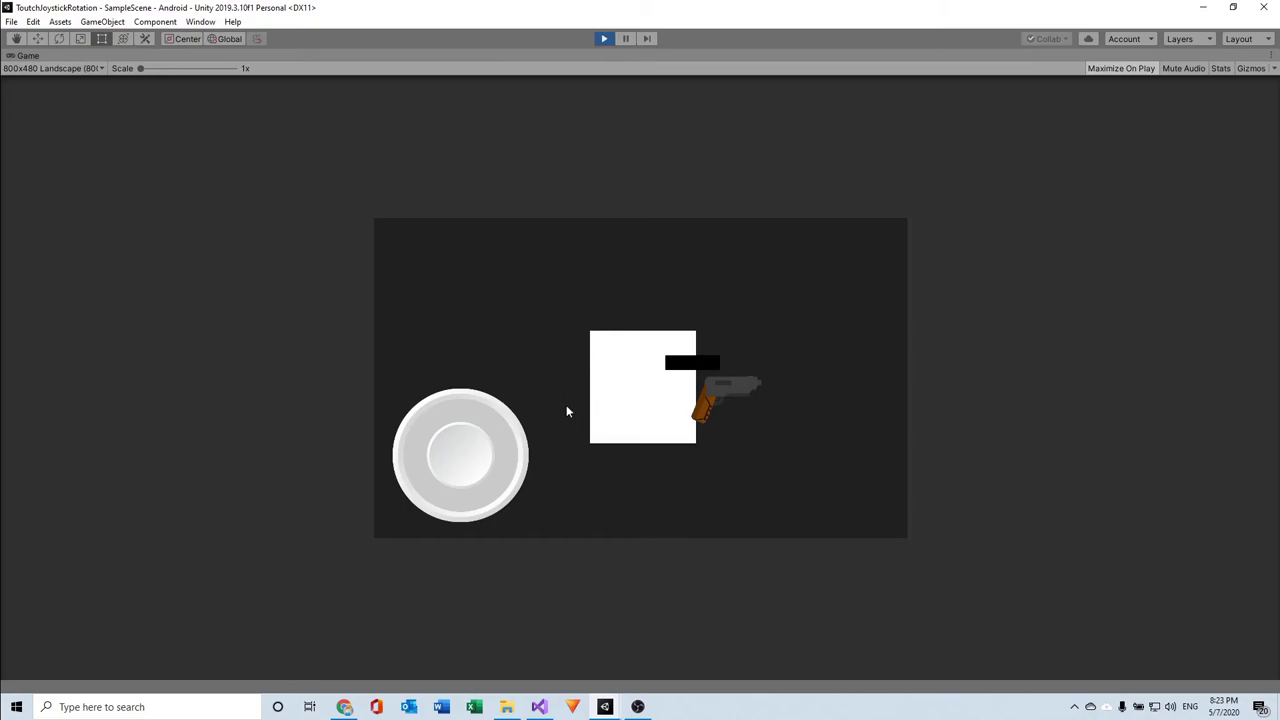
Step: Drag the Fixed Joystick handle in Play mode to swing the pistol around the player
{"action": "mouse_move", "coordinate": [499, 463]}
{"action": "left_mouse_down"}
{"action": "mouse_move", "coordinate": [417, 455]}
{"action": "mouse_move", "coordinate": [471, 519]}
{"action": "mouse_move", "coordinate": [514, 434]}
{"action": "mouse_move", "coordinate": [423, 429]}
{"action": "mouse_move", "coordinate": [489, 500]}
{"action": "mouse_move", "coordinate": [502, 461]}
{"action": "mouse_move", "coordinate": [506, 483]}
{"action": "mouse_move", "coordinate": [516, 461]}
{"action": "left_mouse_up"}
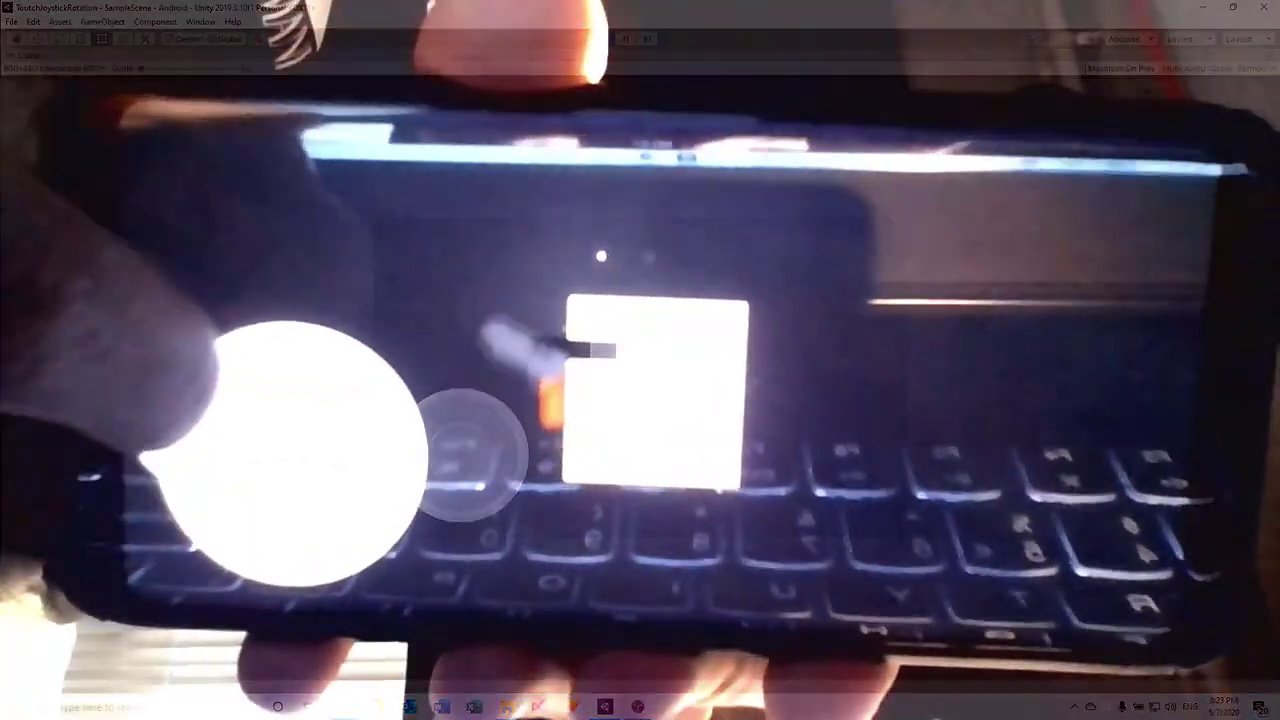